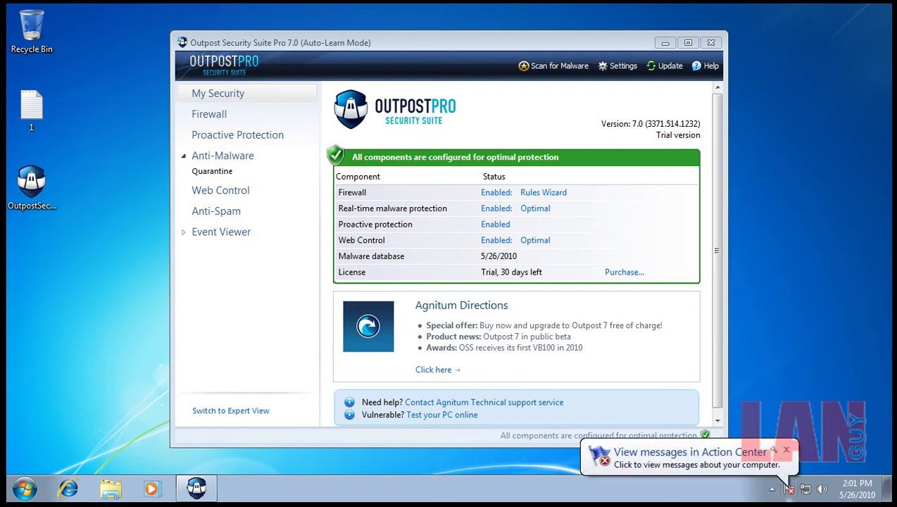
# Dismiss the Action Center notification and run the Outpost Security Suite update
pyautogui.click(787, 451)
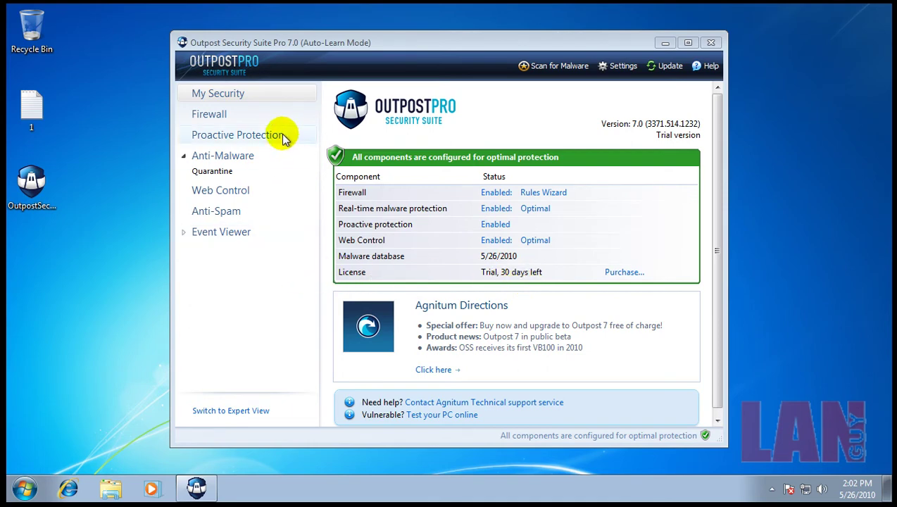
pyautogui.click(665, 67)
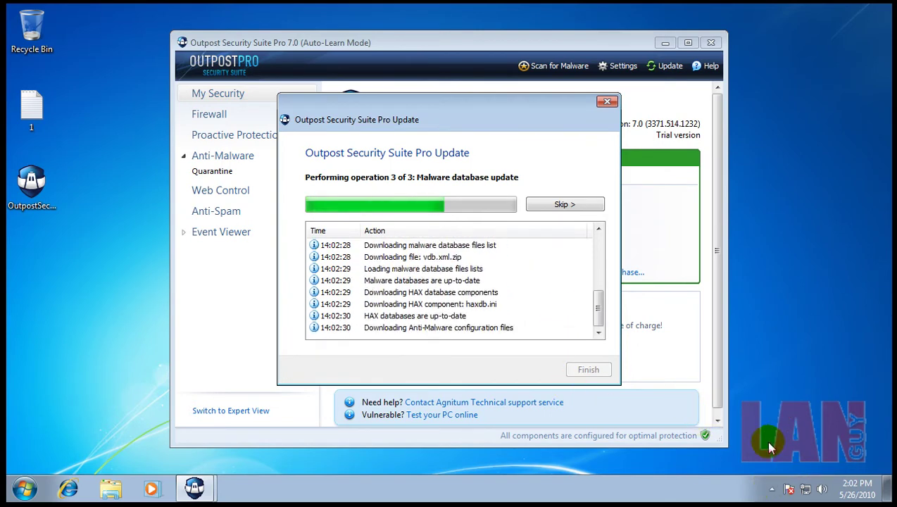
# Take Outpost out of Auto-Learn Mode, and close its finished update dialog and main window
pyautogui.click(772, 488)
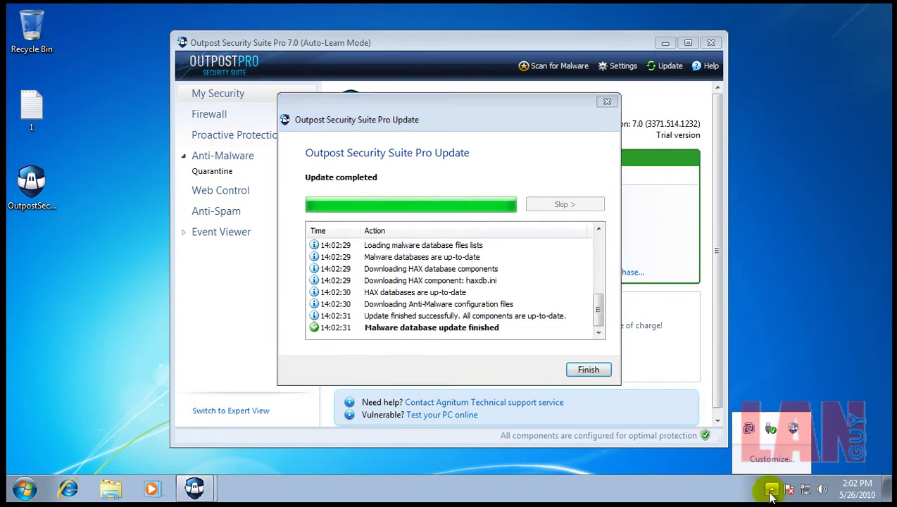
pyautogui.rightClick(792, 431)
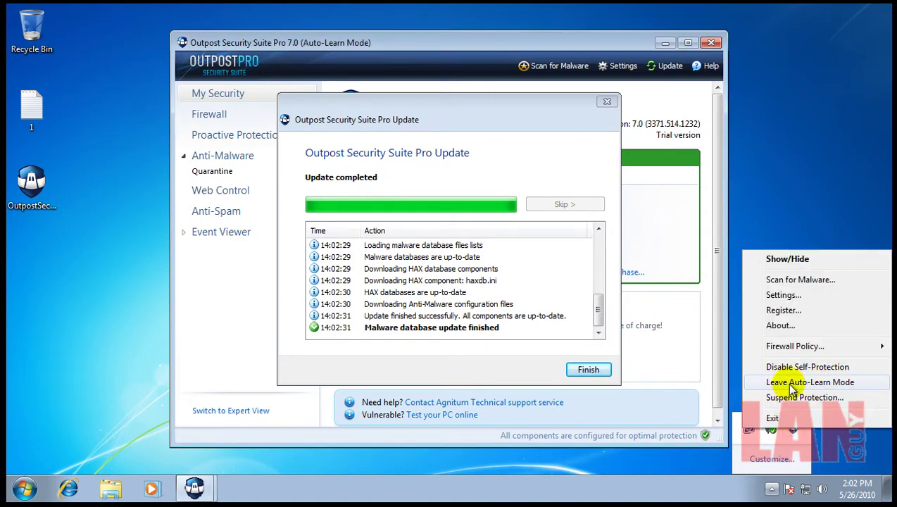
pyautogui.click(792, 385)
pyautogui.click(587, 367)
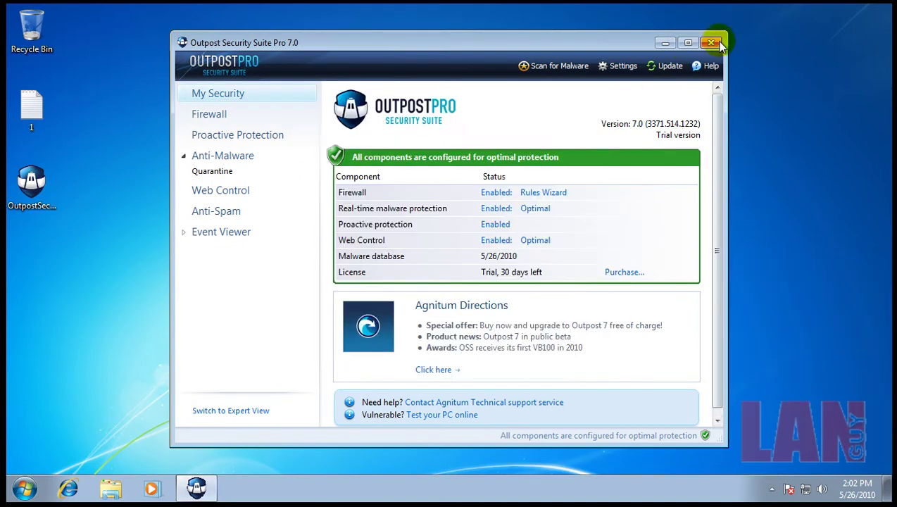
pyautogui.click(715, 43)
# Check the Auto-Learn Mode option among Outpost's notification-area commands
pyautogui.rightClick(772, 491)
pyautogui.click(771, 489)
pyautogui.click(771, 490)
pyautogui.rightClick(795, 429)
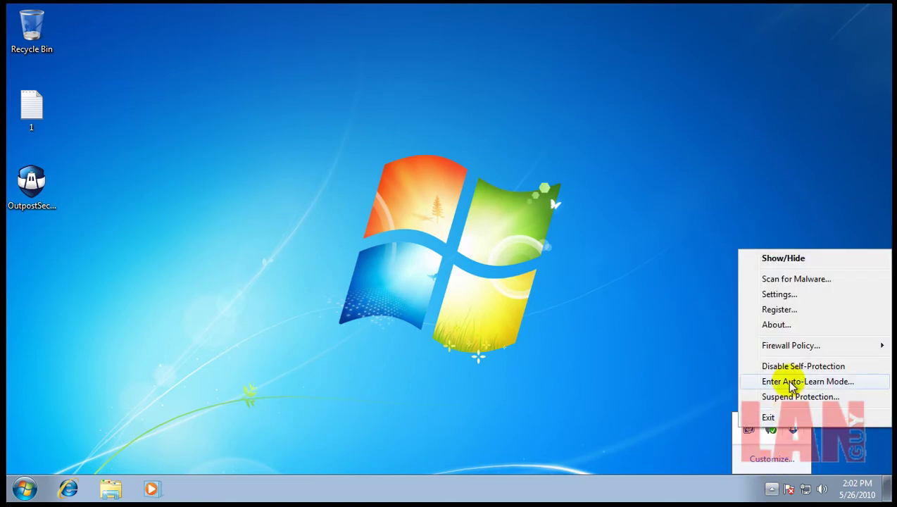
pyautogui.click(659, 367)
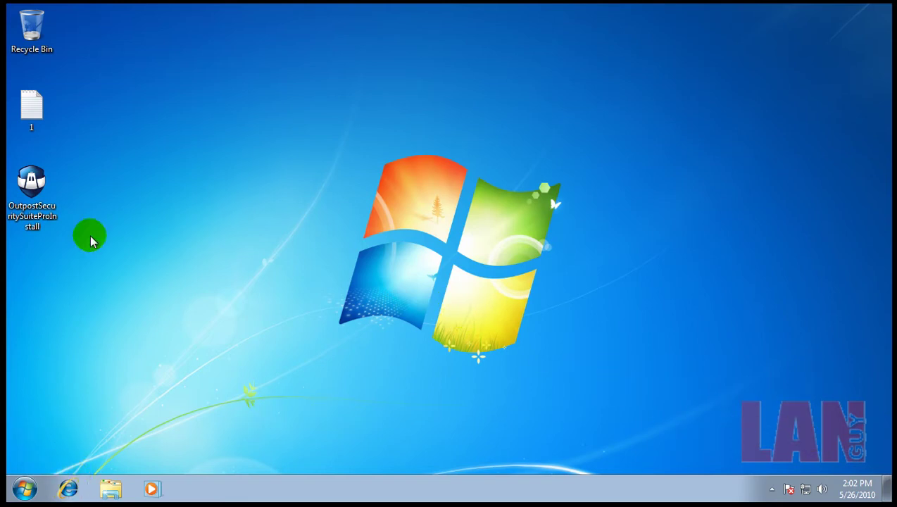
# Open the desktop text file 1 and move its window to the lower part of the desktop
pyautogui.click(31, 107)
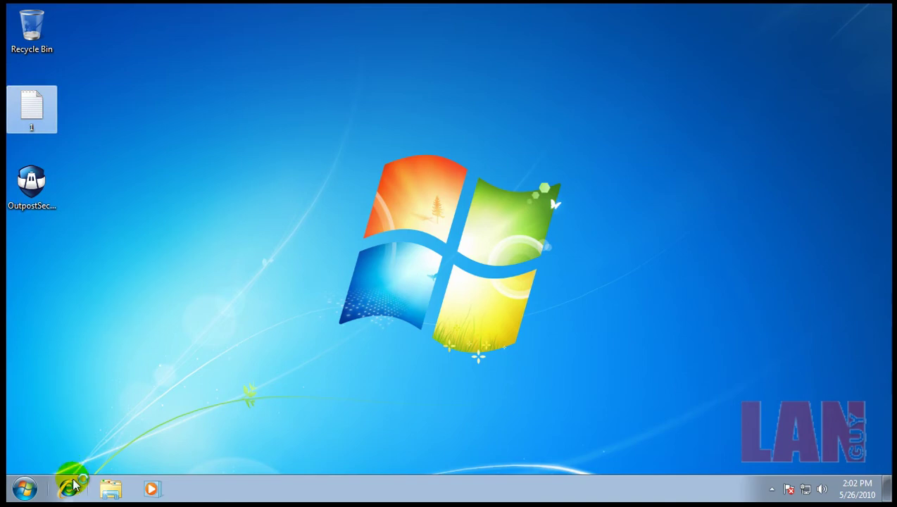
pyautogui.press('Return')
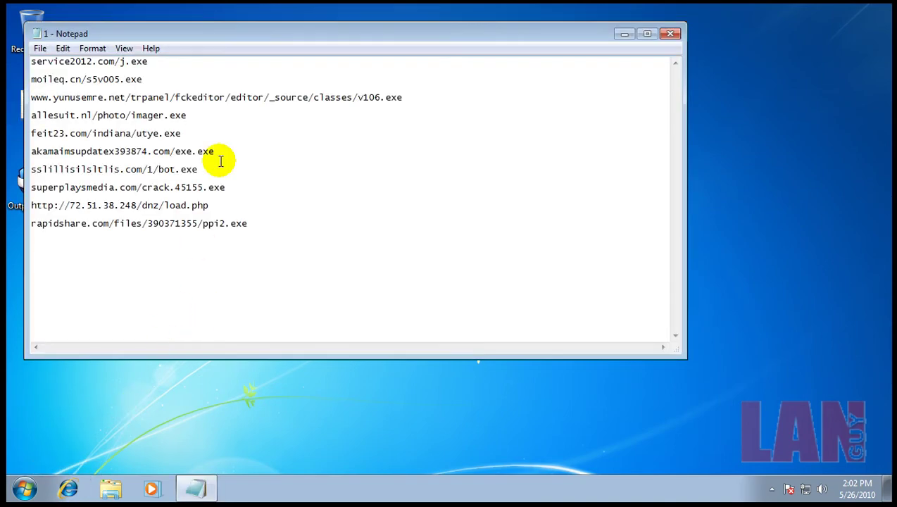
pyautogui.moveTo(213, 28); pyautogui.dragTo(199, 263)
# Open Internet Explorer, dismissing the Automatic Rules Creation alert, and move the browser window clear of the address list
pyautogui.click(68, 488)
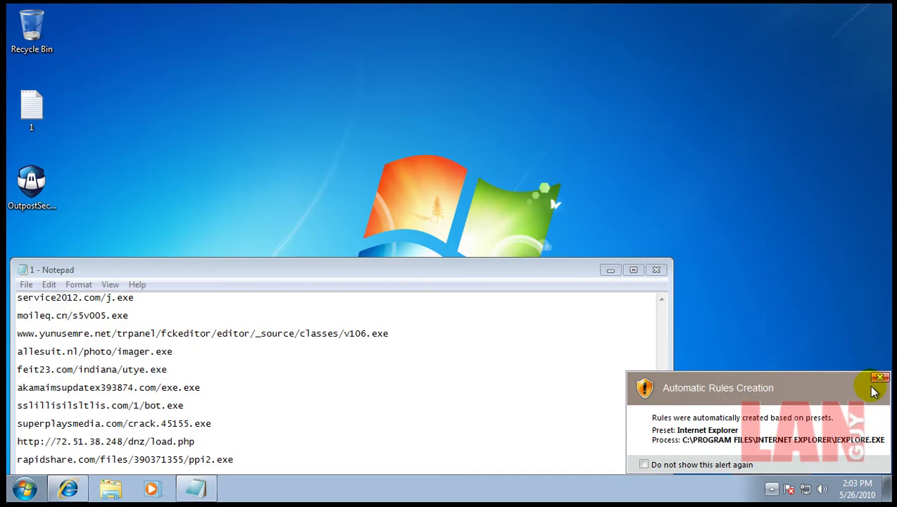
pyautogui.click(880, 381)
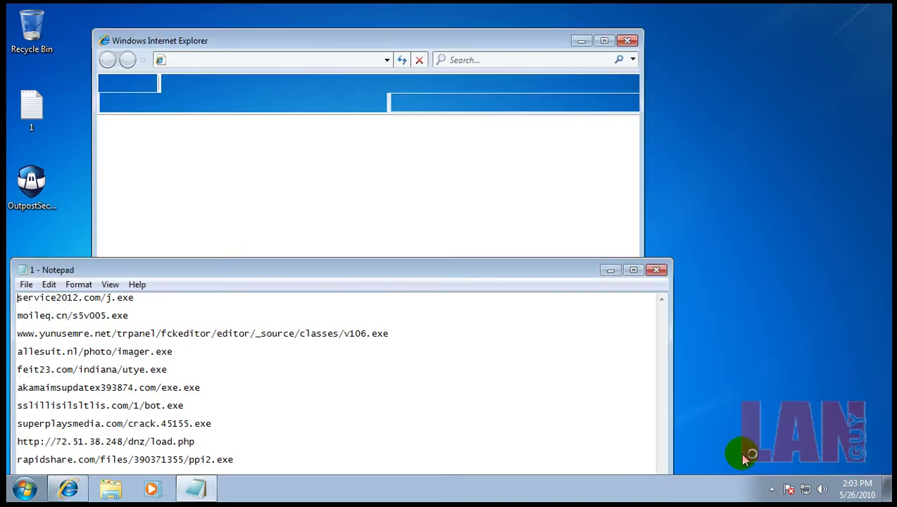
pyautogui.click(772, 488)
pyautogui.rightClick(794, 427)
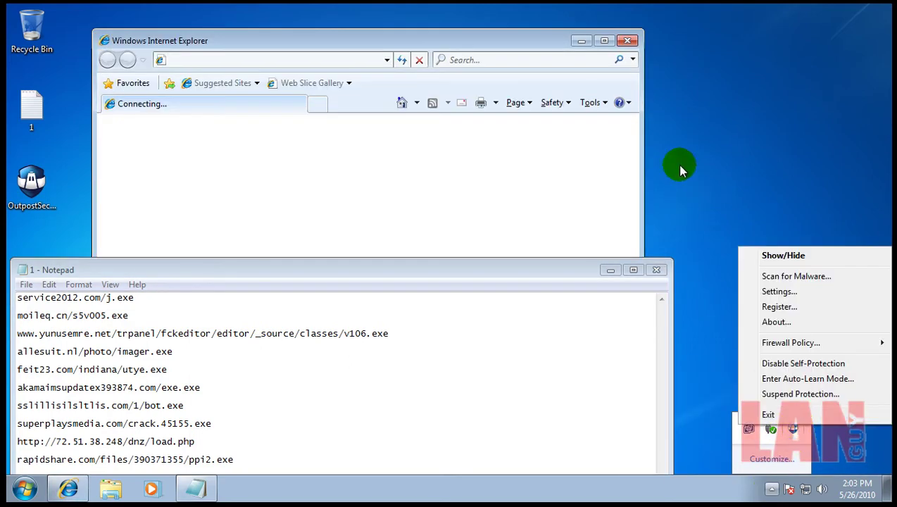
pyautogui.click(526, 35)
pyautogui.moveTo(513, 41); pyautogui.dragTo(750, 22)
# Load the listed address service2012.com/j.exe in Internet Explorer
pyautogui.moveTo(132, 298); pyautogui.dragTo(30, 297)
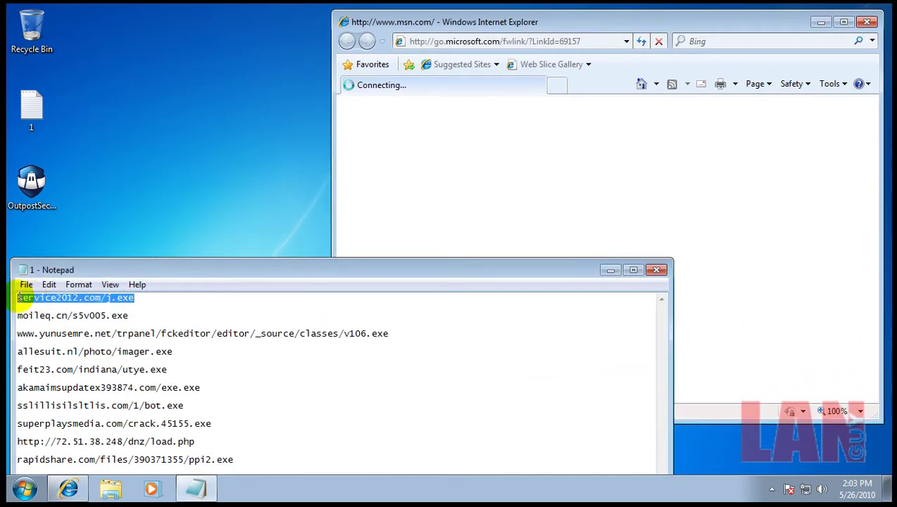
pyautogui.click(536, 44)
pyautogui.click(541, 43)
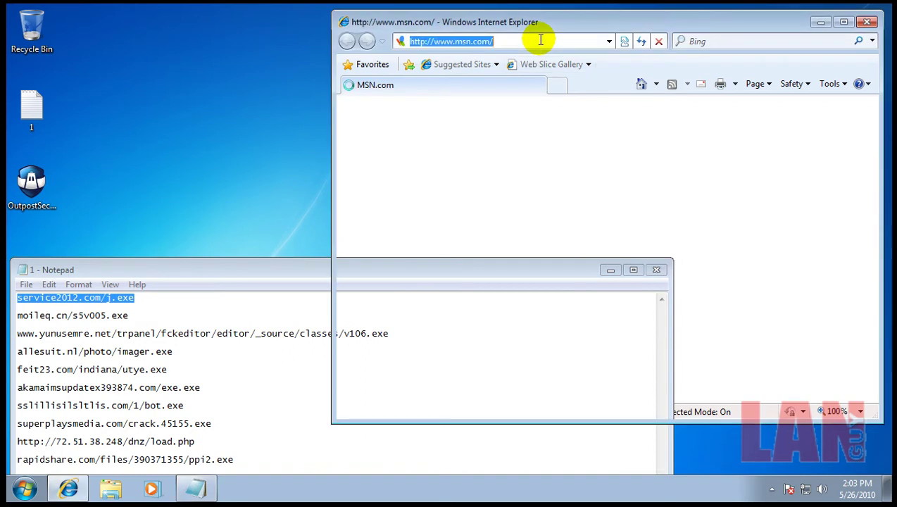
pyautogui.write('service2012.com/j.exe')
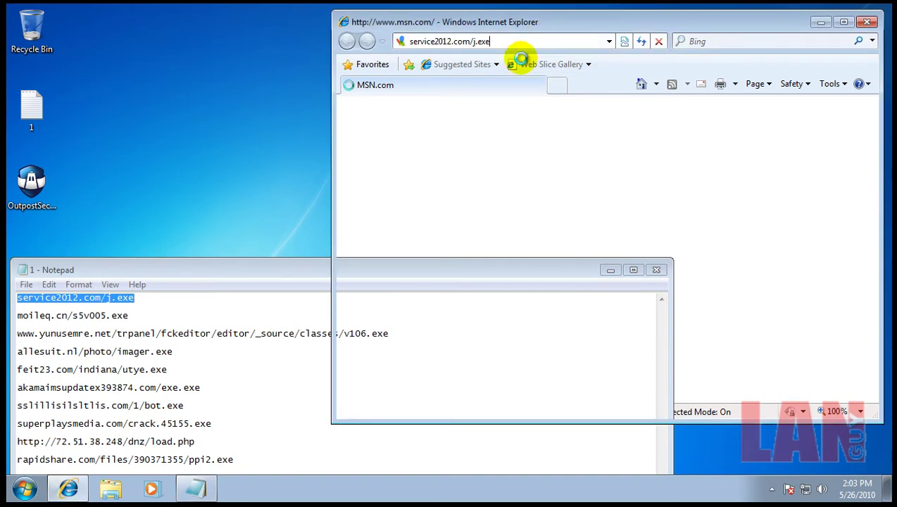
pyautogui.press('Return')
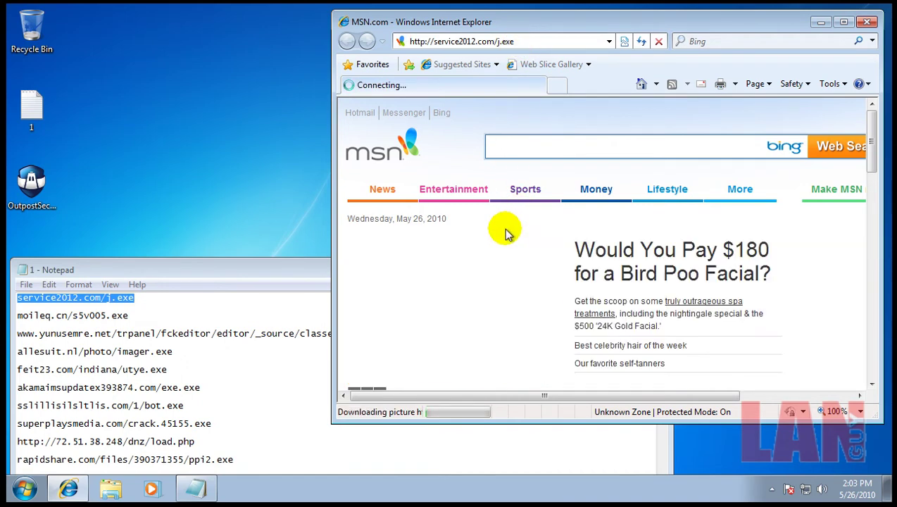
# Copy moileq.cn/s5v005.exe from the text file and load it in Internet Explorer
pyautogui.moveTo(128, 315); pyautogui.dragTo(22, 317)
pyautogui.hotkey('ctrl', 'c')
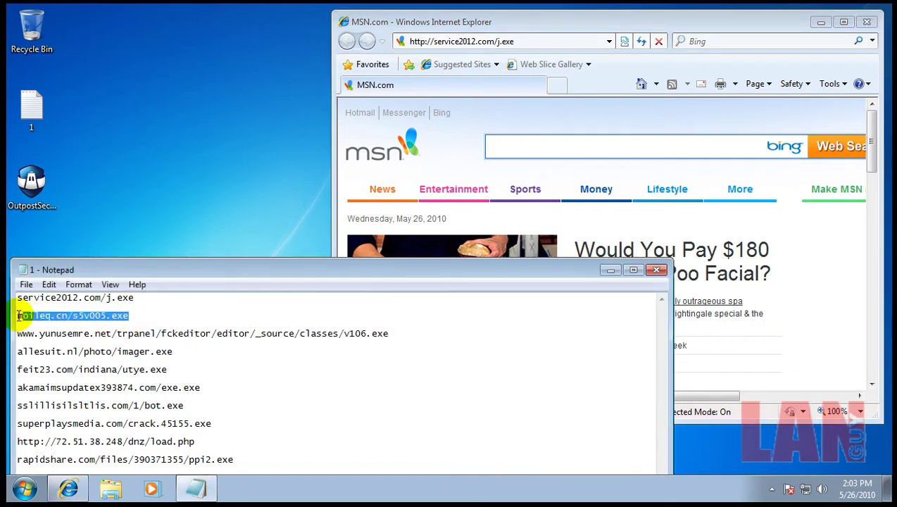
pyautogui.click(555, 44)
pyautogui.click(554, 44)
pyautogui.hotkey('ctrl', 'v')
pyautogui.press('Return')
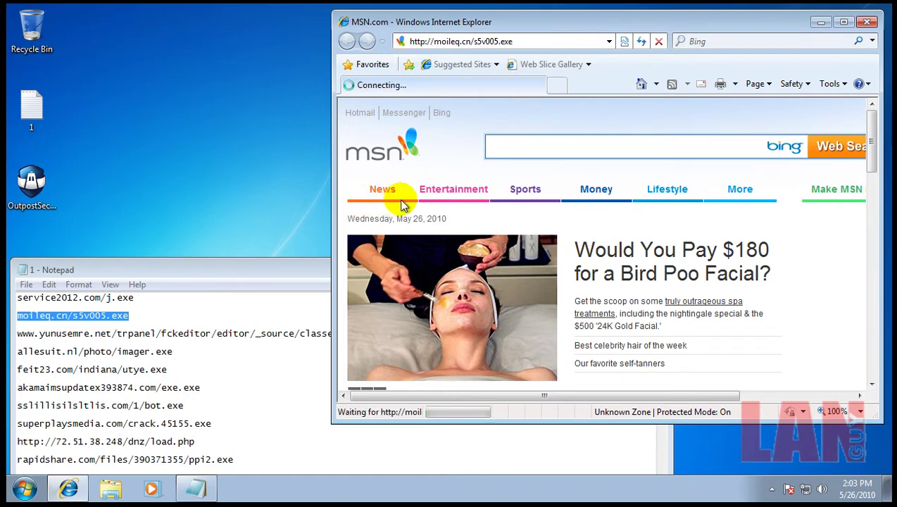
# Run the downloaded s5v005.exe, disregarding the unsafe download and unknown publisher warnings
pyautogui.moveTo(403, 204)
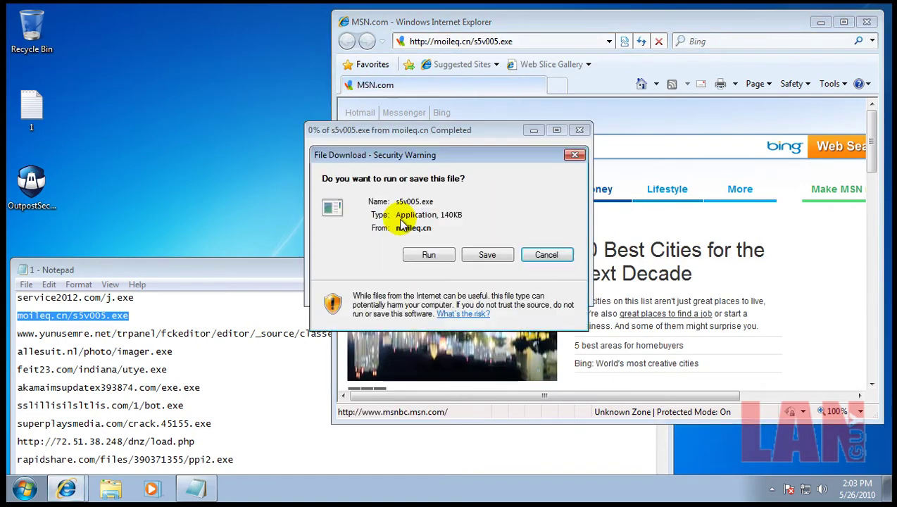
pyautogui.click(425, 257)
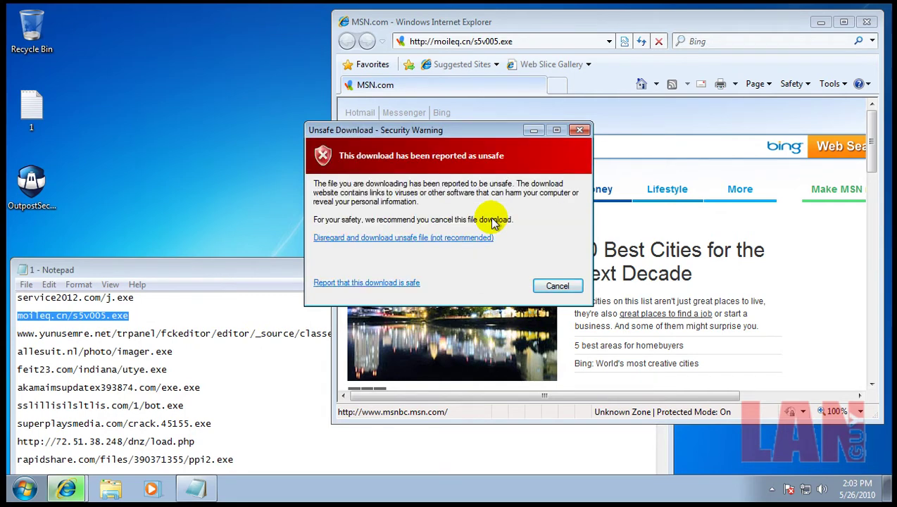
pyautogui.click(483, 238)
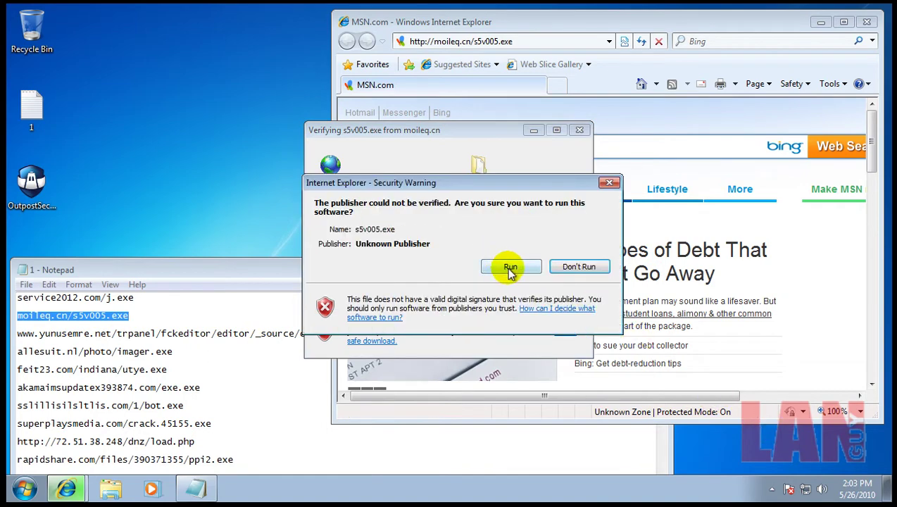
pyautogui.click(511, 267)
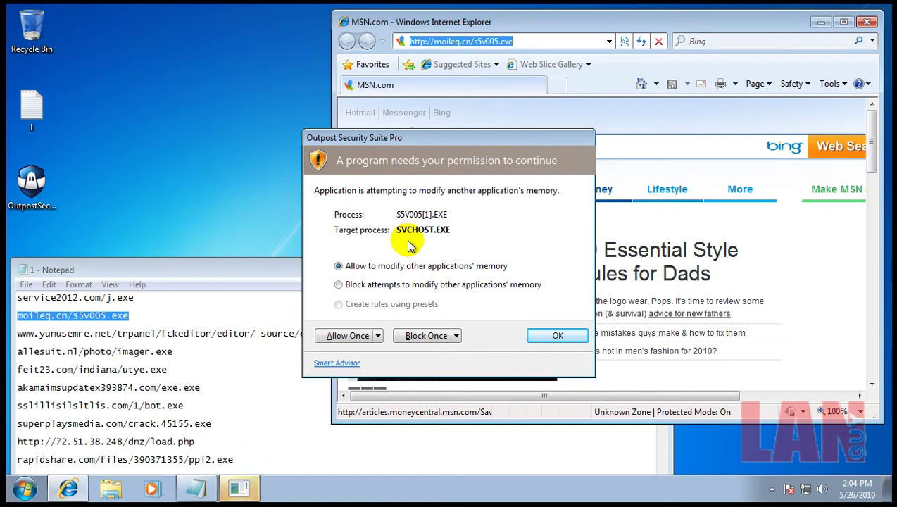
# Read the Smart Advisor's advice on S5V005[1].EXE, and block its attempt to modify the memory of SVCHOST.EXE
pyautogui.click(371, 283)
pyautogui.click(457, 336)
pyautogui.press('Escape')
pyautogui.click(342, 364)
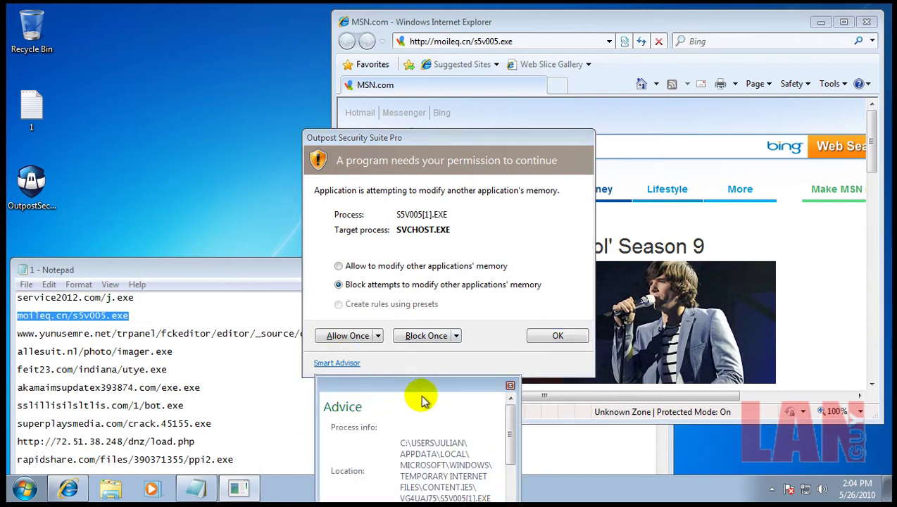
pyautogui.moveTo(421, 400); pyautogui.dragTo(418, 260)
pyautogui.moveTo(507, 291); pyautogui.dragTo(506, 371)
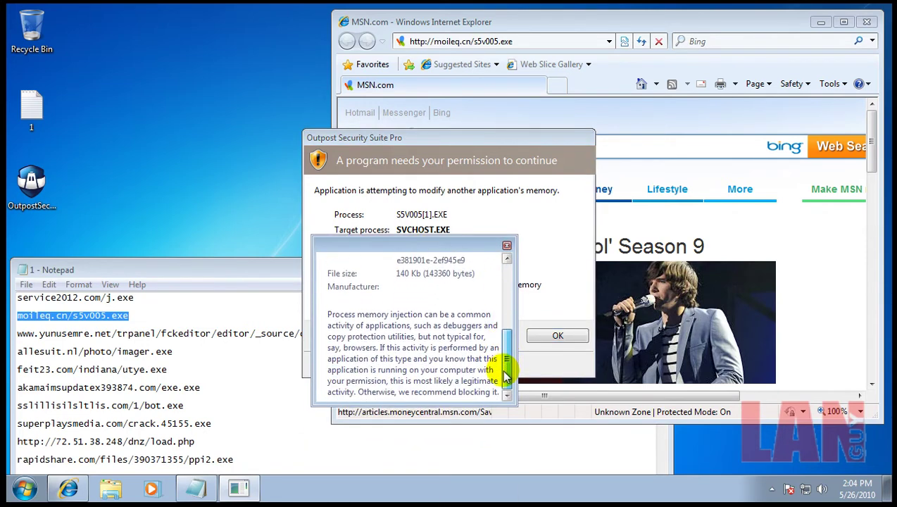
pyautogui.click(508, 245)
pyautogui.click(457, 335)
pyautogui.click(467, 370)
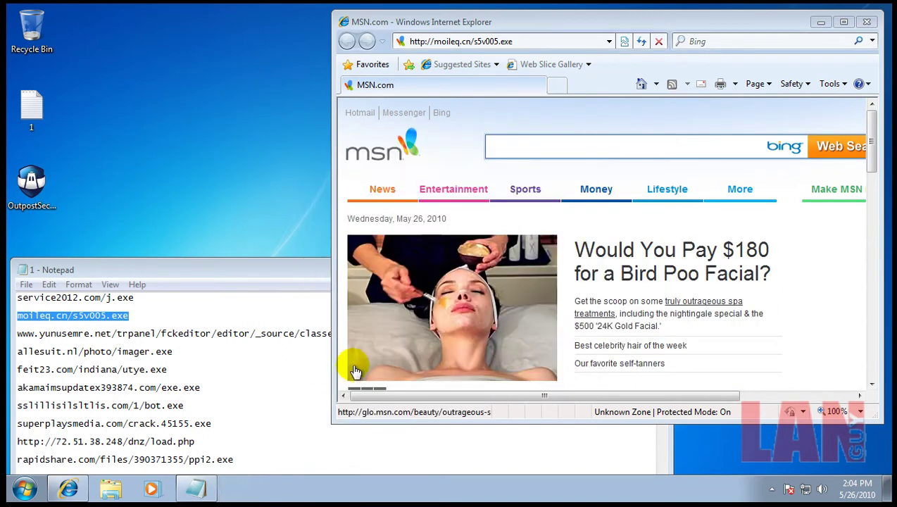
pyautogui.click(235, 333)
pyautogui.moveTo(392, 332); pyautogui.dragTo(14, 333)
pyautogui.hotkey('ctrl', 'c')
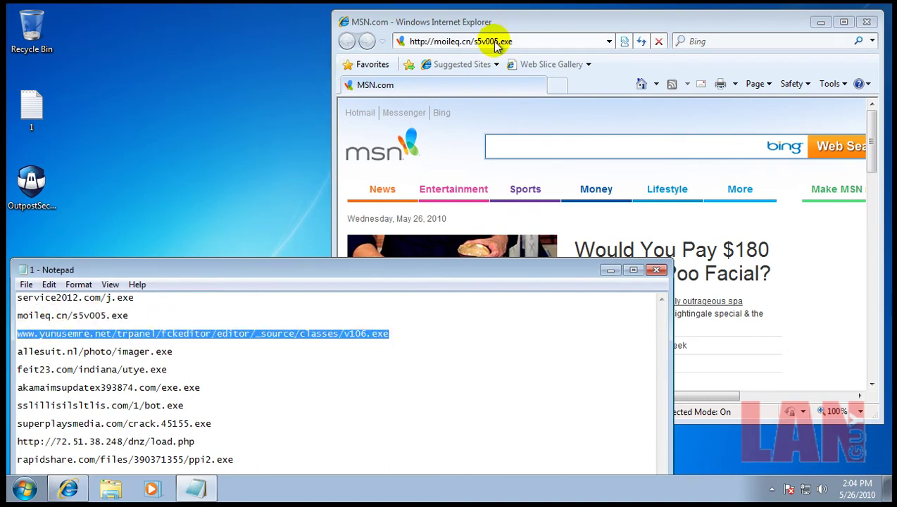
pyautogui.click(496, 42)
pyautogui.hotkey('ctrl', 'v')
pyautogui.press('Return')
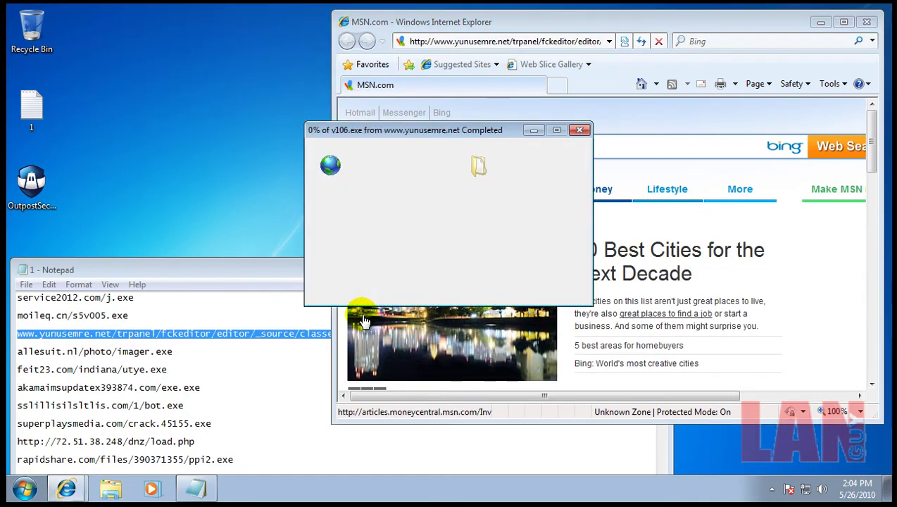
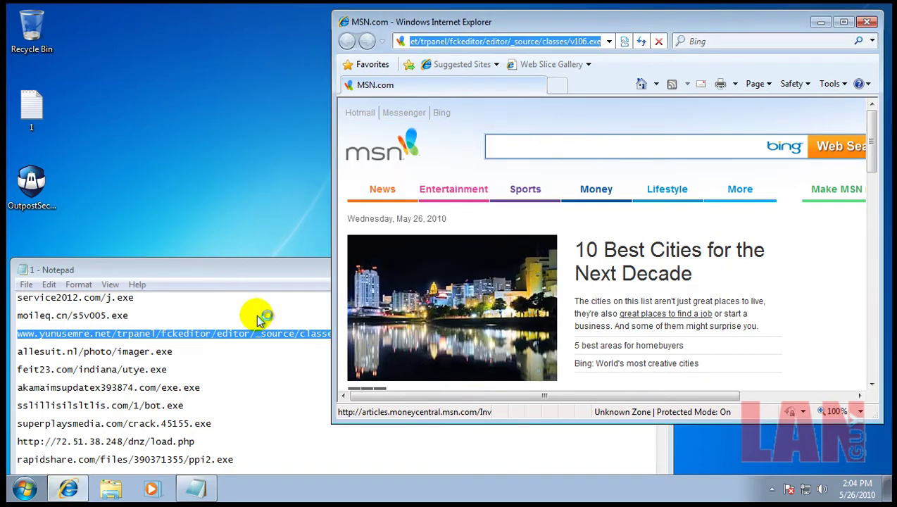
# Load allesuit.nl/photo/imager.exe in Internet Explorer and run the download, disregarding the unsafe download warning
pyautogui.moveTo(184, 350); pyautogui.dragTo(29, 353)
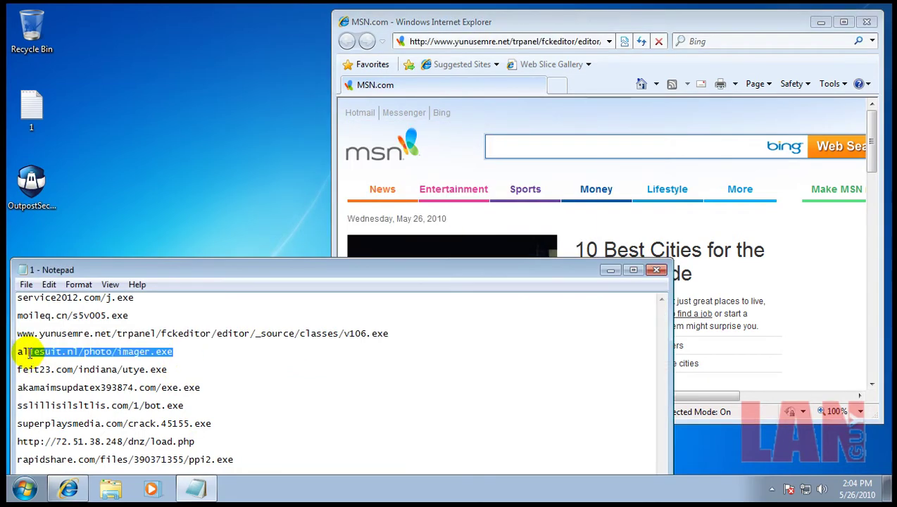
pyautogui.click(471, 42)
pyautogui.click(472, 42)
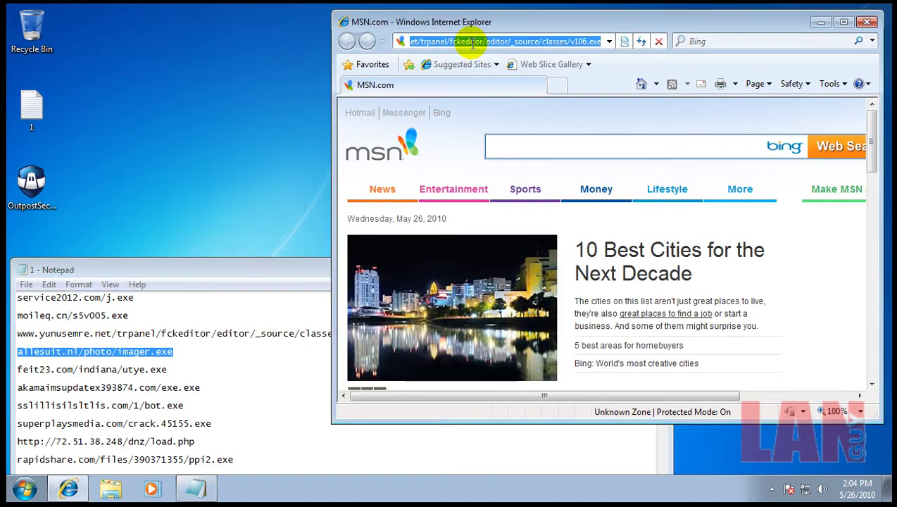
pyautogui.write('allesuit.nl/photo/imager.exe')
pyautogui.press('Return')
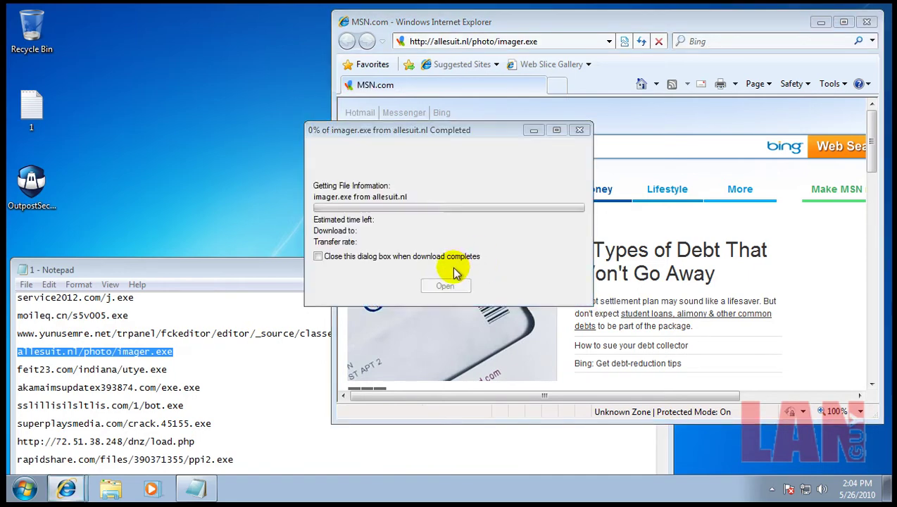
pyautogui.click(435, 255)
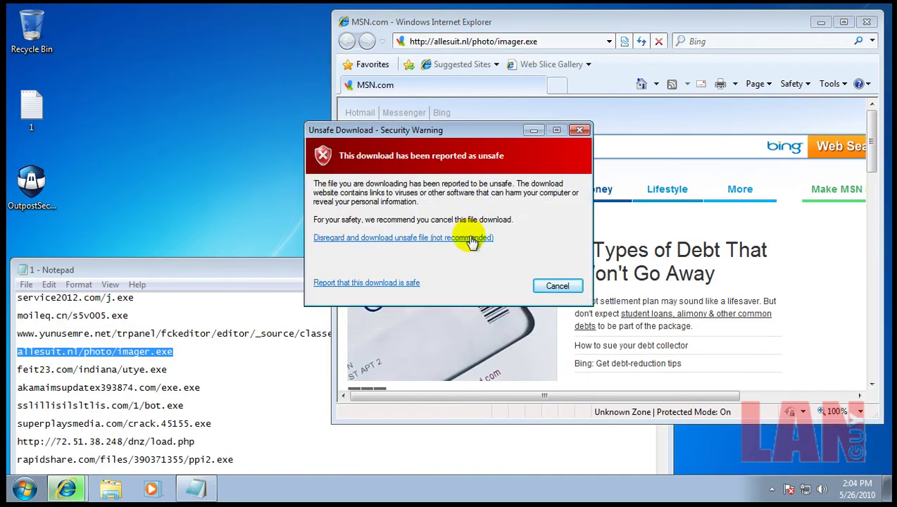
pyautogui.click(471, 238)
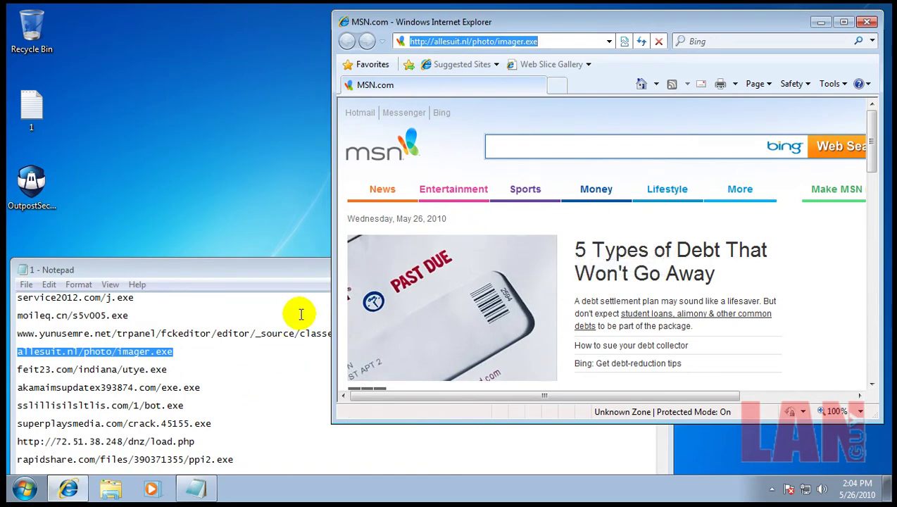
# Select feit23.com/indiana/utye.exe in the text file, and remove the malware Outpost detected in imager[1].exe
pyautogui.doubleClick(161, 369)
pyautogui.moveTo(100, 381); pyautogui.dragTo(31, 375)
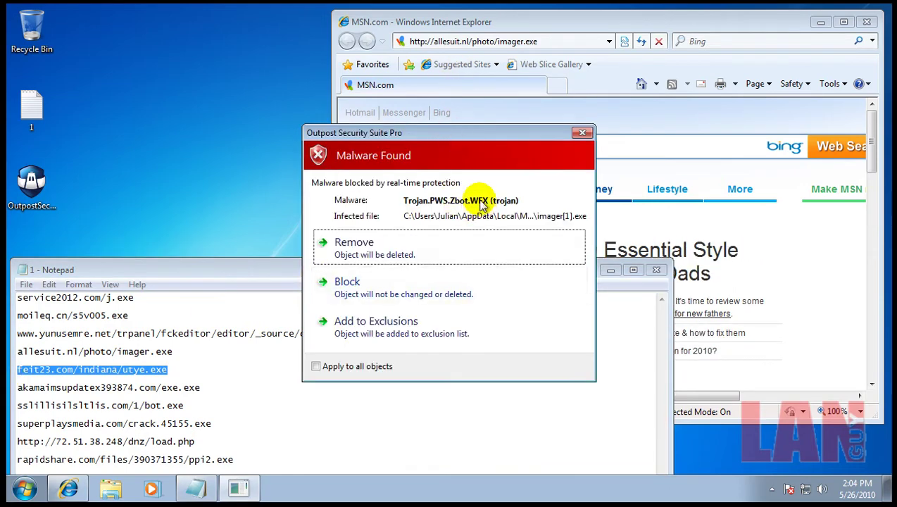
pyautogui.click(391, 253)
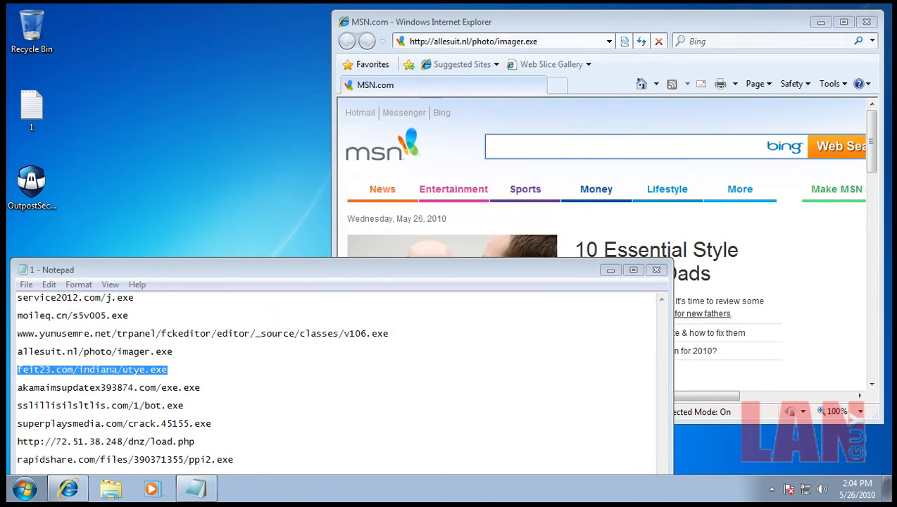
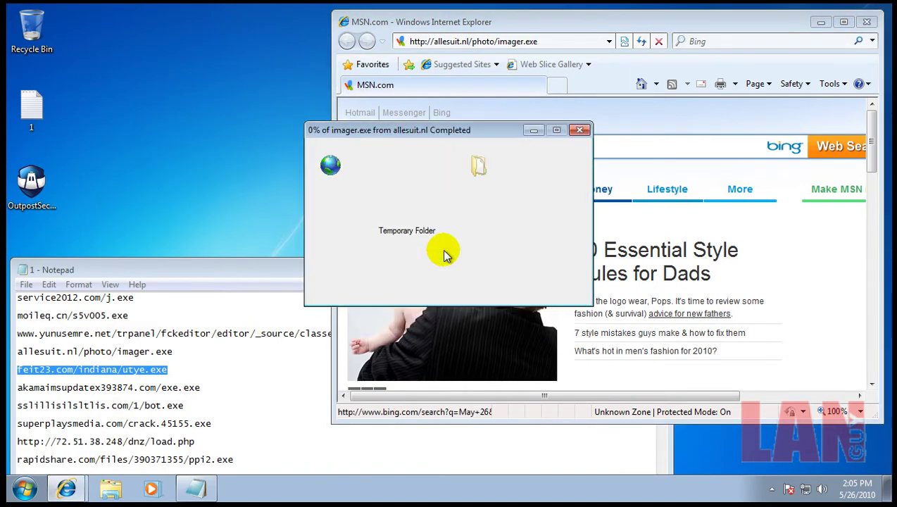
# Remove the malware Outpost detected in imager[1].exe, and load akamaimsupdatex393874.com/exe.exe from the text file in Internet Explorer
pyautogui.click(458, 238)
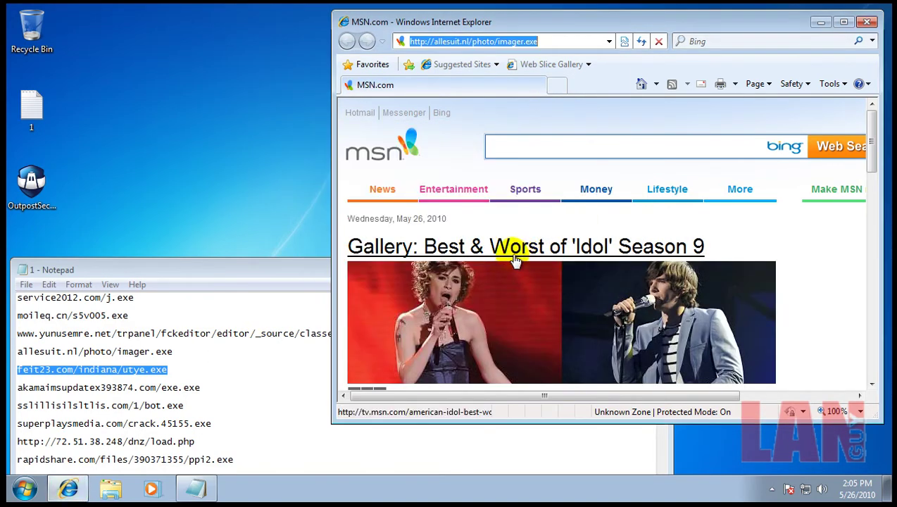
pyautogui.moveTo(201, 387); pyautogui.dragTo(37, 384)
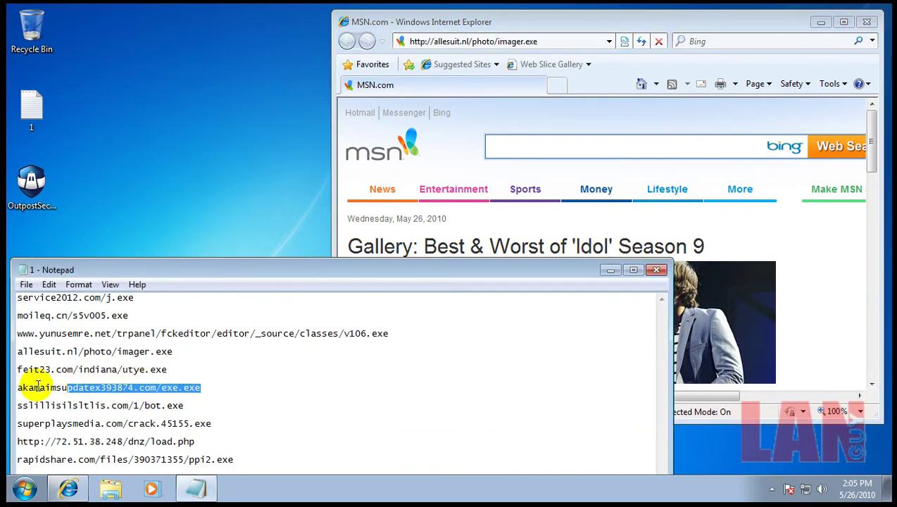
pyautogui.doubleClick(546, 41)
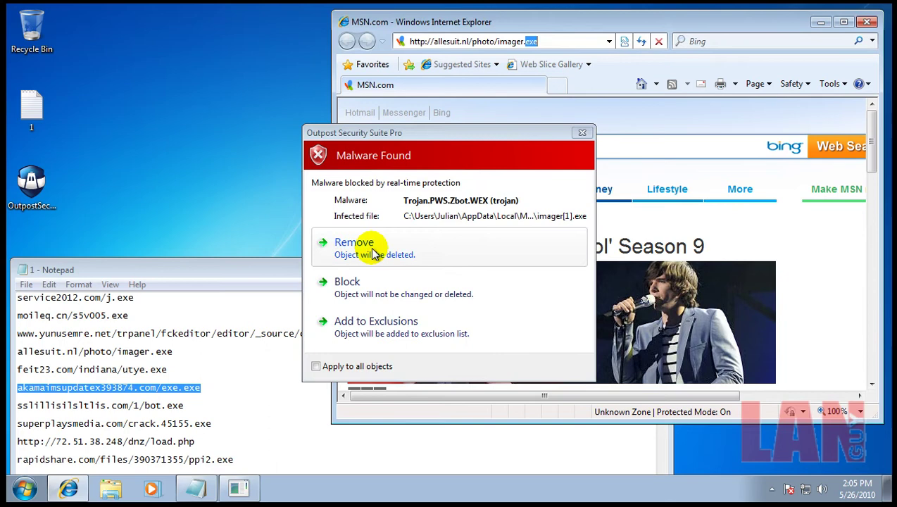
pyautogui.click(326, 243)
pyautogui.write('akamaimsupdatex393874.com/exe.exe')
pyautogui.press('Return')
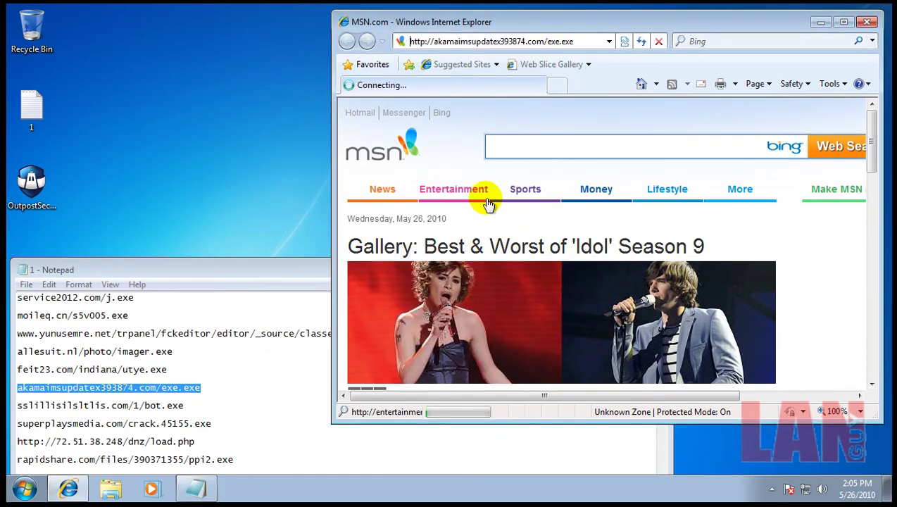
# Load sslillisilsltlis.com/1/bot.exe from the text file in a new tab, postponing the Internet Explorer 8 setup
pyautogui.click(581, 43)
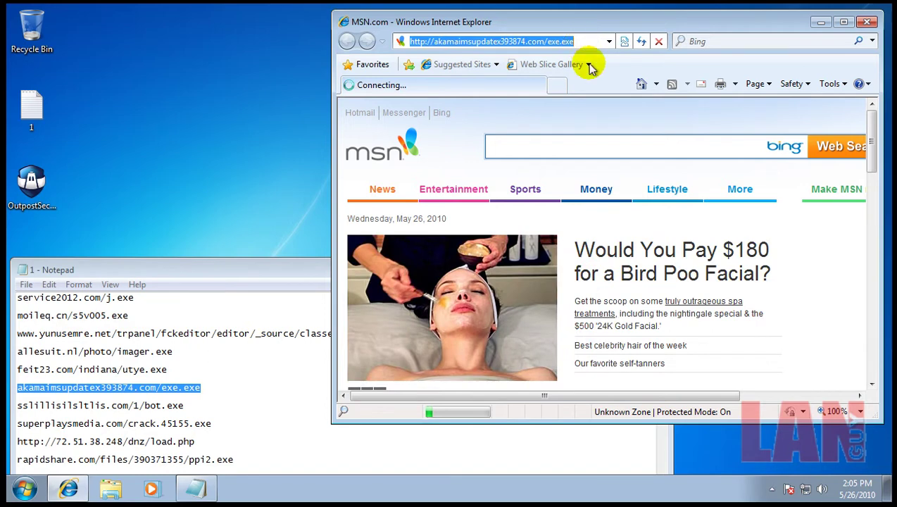
pyautogui.click(556, 85)
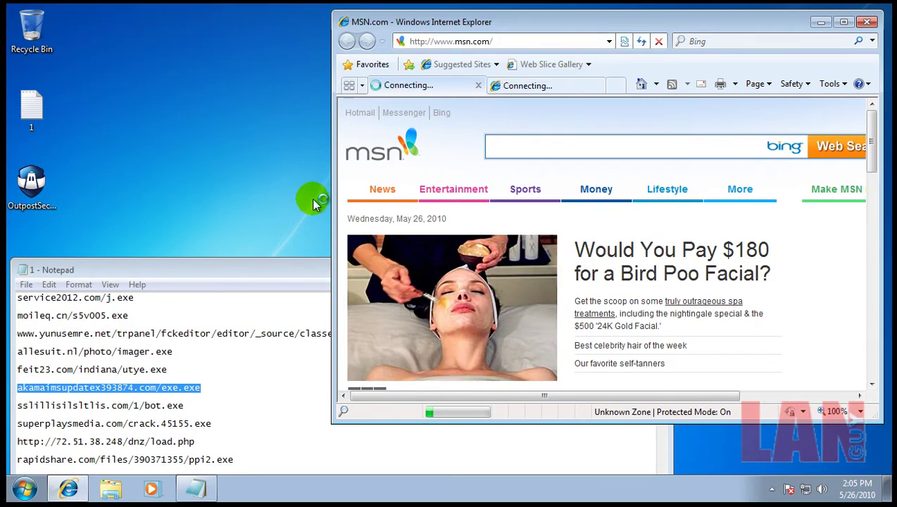
pyautogui.click(182, 406)
pyautogui.moveTo(182, 406); pyautogui.dragTo(15, 399)
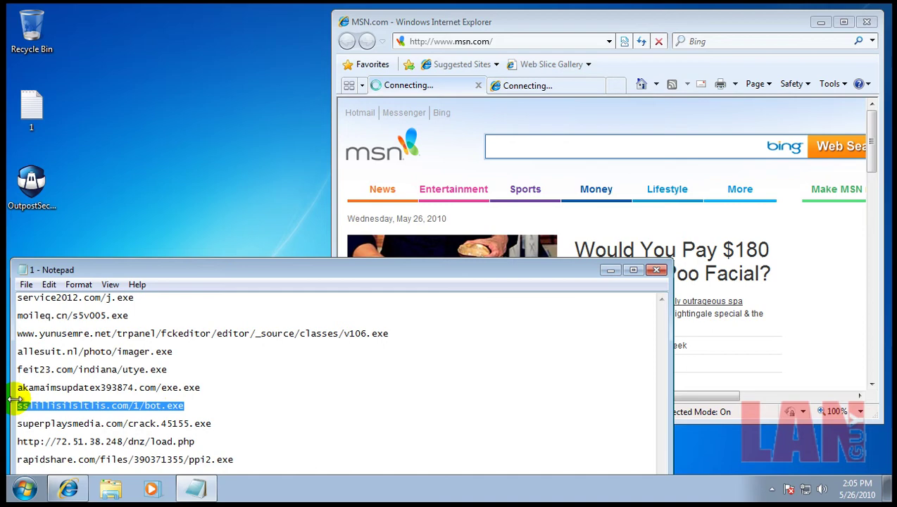
pyautogui.click(518, 85)
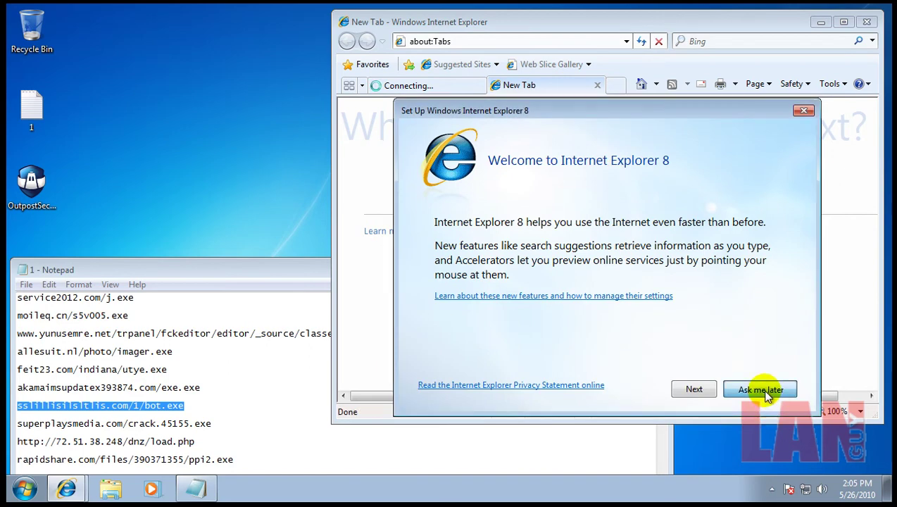
pyautogui.click(764, 390)
pyautogui.write('sslillisilsltlis.com/1/bot.exe')
pyautogui.press('Return')
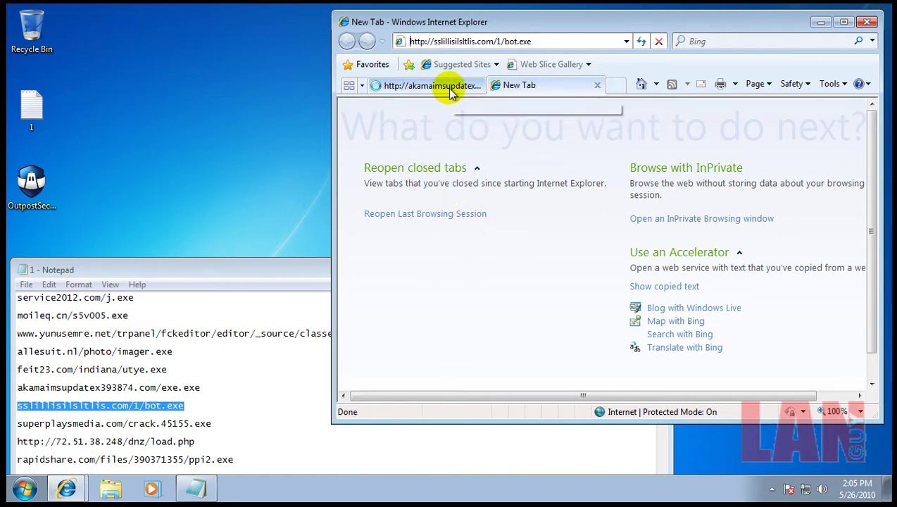
# Run the bot.exe download, accepting the unverified publisher warning
pyautogui.moveTo(68, 490)
pyautogui.click(553, 42)
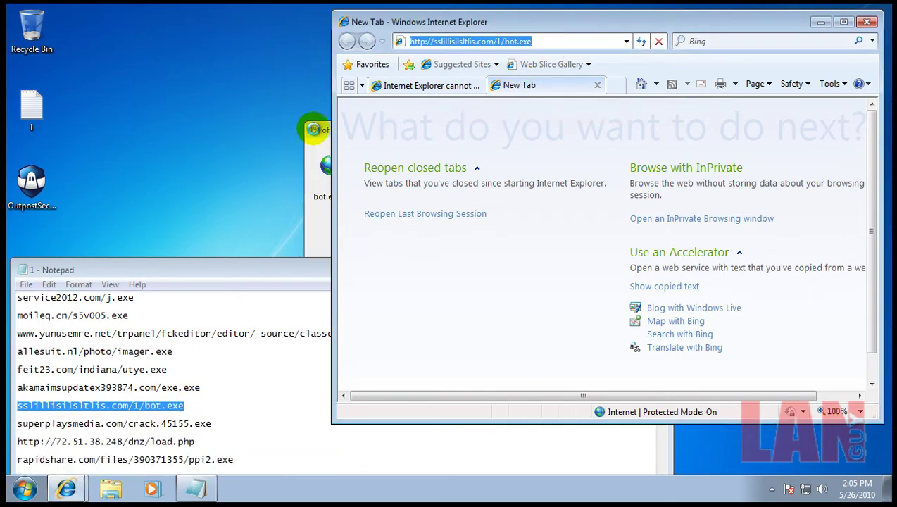
pyautogui.click(314, 129)
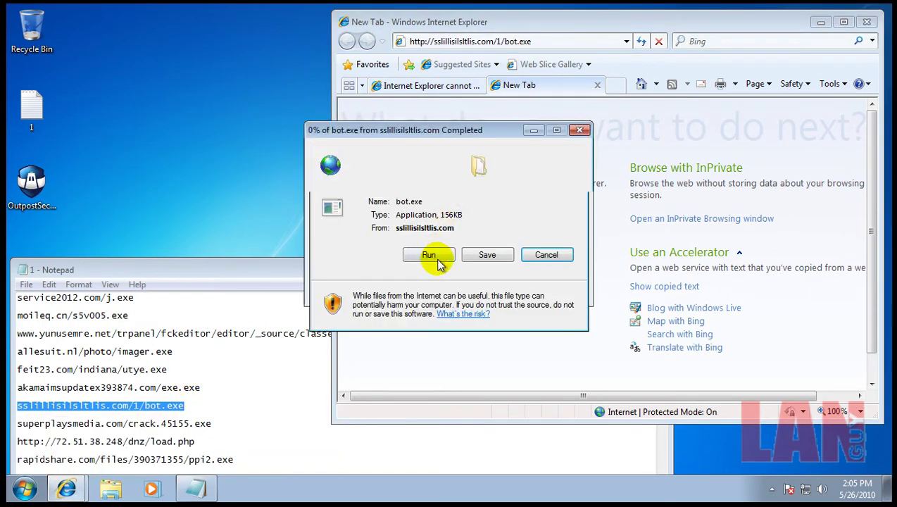
pyautogui.click(437, 258)
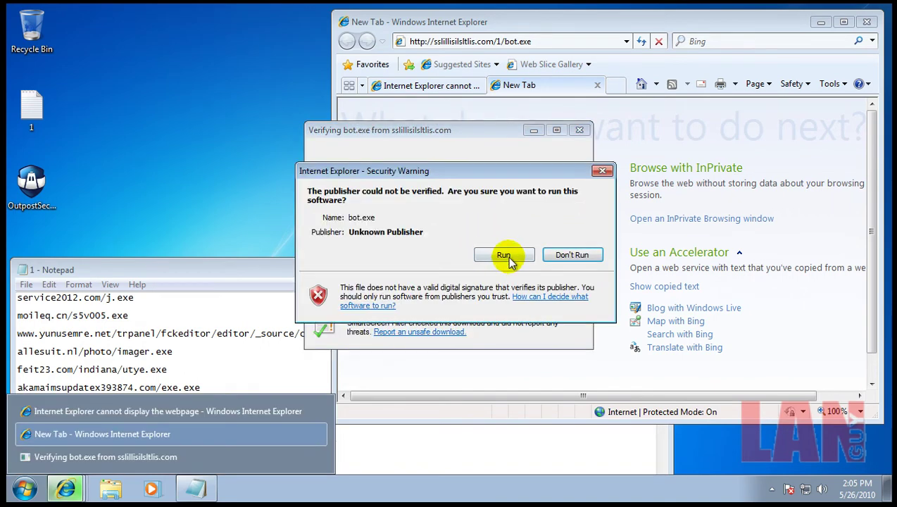
pyautogui.click(509, 257)
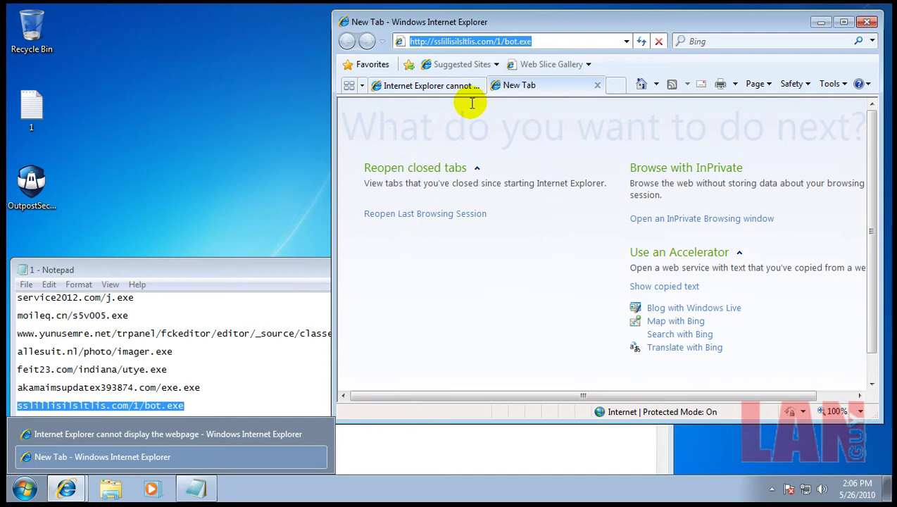
# Copy superplaysmedia.com/crack.45155.exe from the text file and go to the browser's address
pyautogui.click(199, 403)
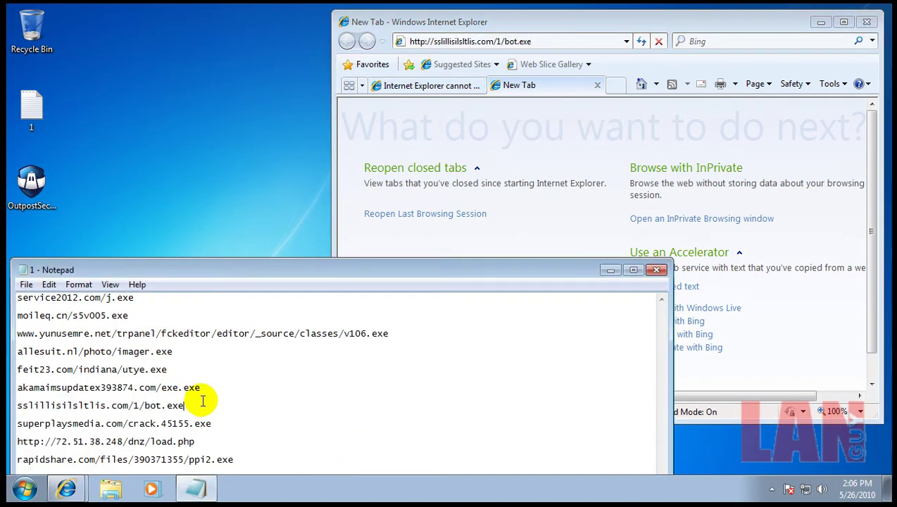
pyautogui.moveTo(213, 423); pyautogui.dragTo(9, 422)
pyautogui.hotkey('ctrl', 'c')
pyautogui.click(536, 42)
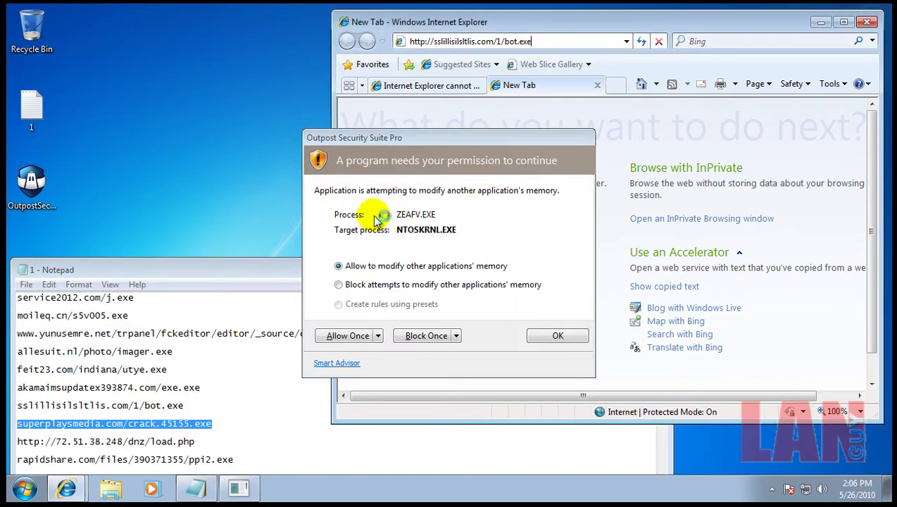
# Block ZEAFV.EXE from modifying the memory of NTOSKRNL.EXE, and load superplaysmedia.com/crack.45155.exe
pyautogui.click(456, 337)
pyautogui.click(449, 372)
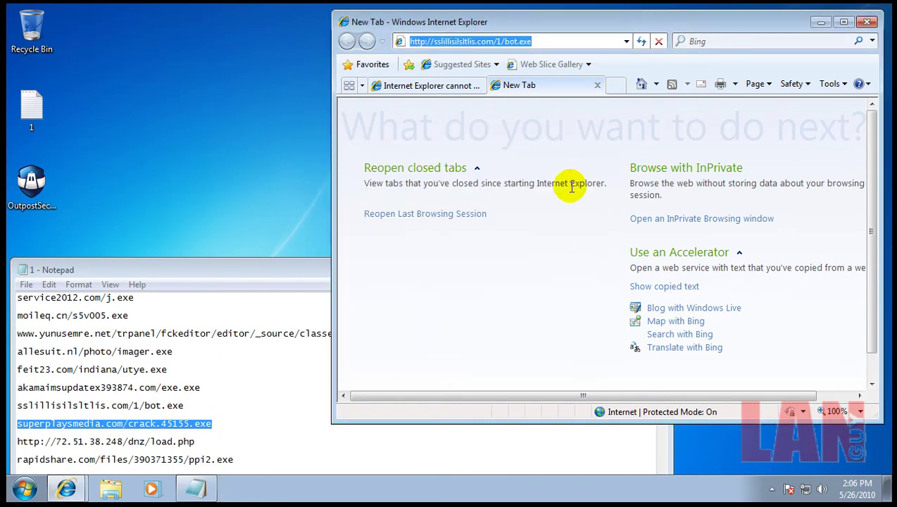
pyautogui.hotkey('ctrl', 'v')
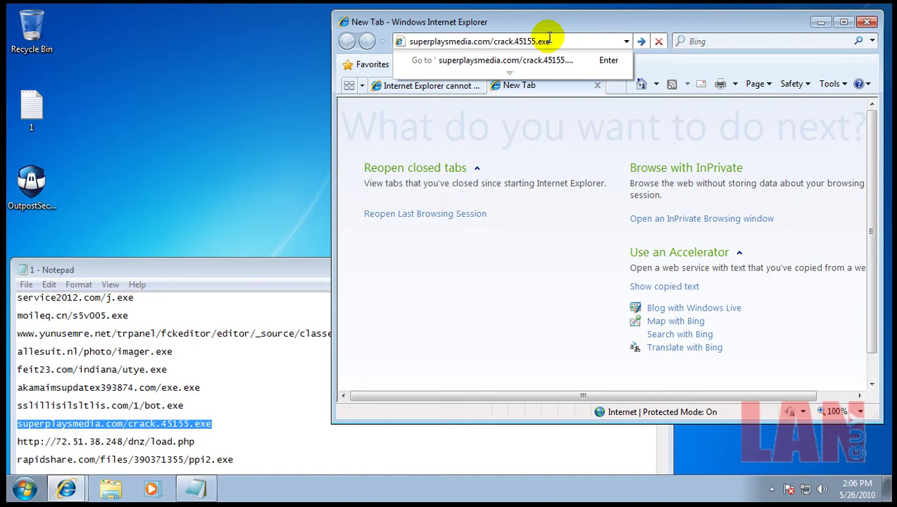
pyautogui.press('Return')
pyautogui.click(454, 90)
pyautogui.click(478, 85)
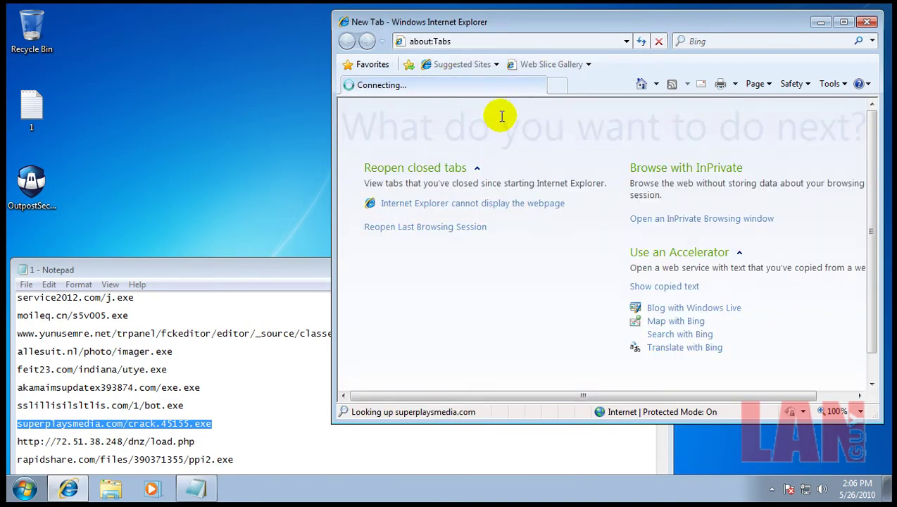
pyautogui.moveTo(198, 442); pyautogui.dragTo(16, 441)
pyautogui.hotkey('ctrl', 'c')
pyautogui.click(558, 84)
pyautogui.click(525, 85)
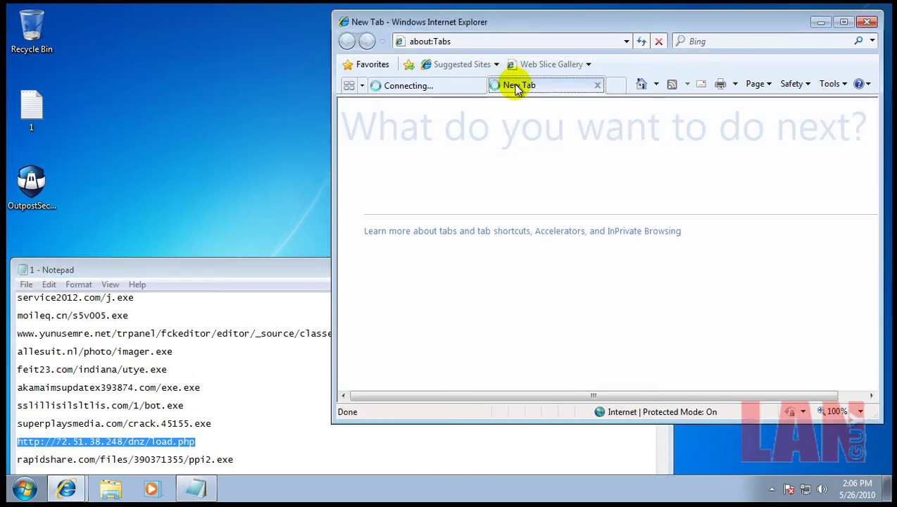
pyautogui.click(472, 43)
pyautogui.hotkey('ctrl', 'v')
pyautogui.press('Return')
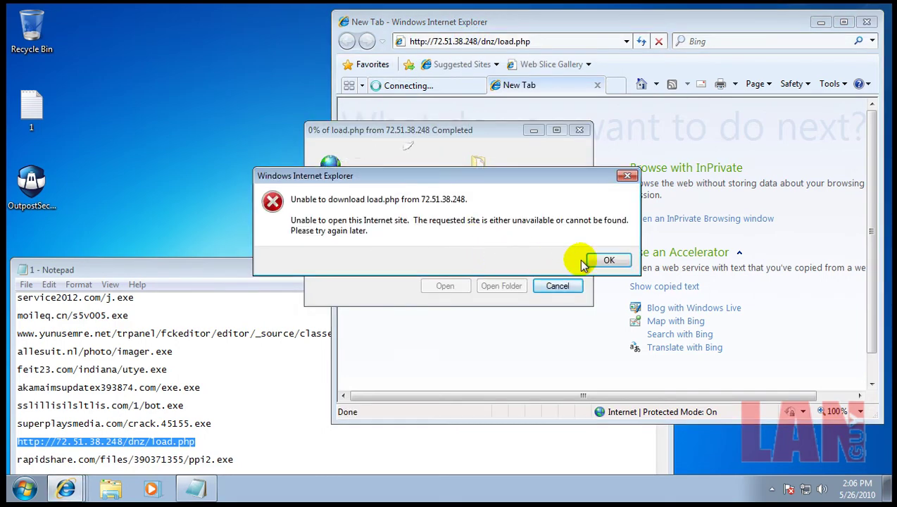
pyautogui.click(608, 261)
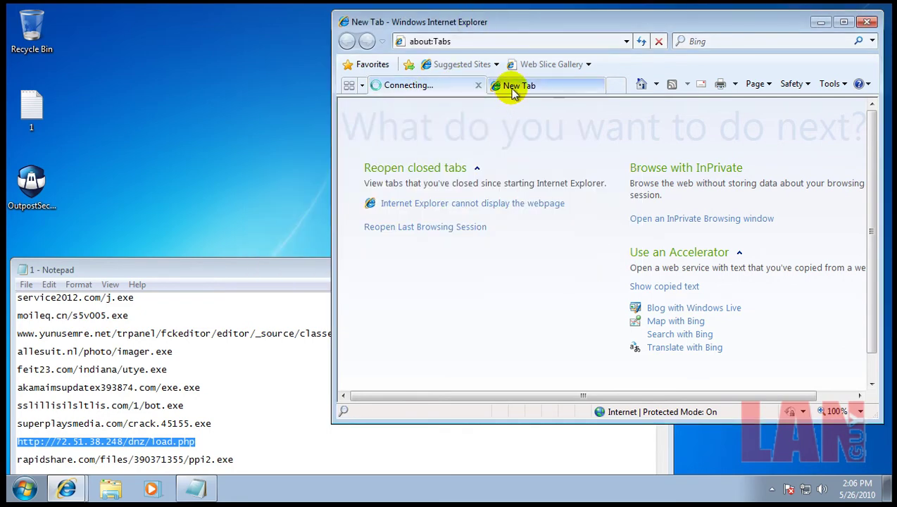
# Load rapidshare.com/files/390371355/ppi2.exe from the text file and run its download, closing the superplaysmedia.com tab
pyautogui.moveTo(230, 459); pyautogui.dragTo(21, 459)
pyautogui.hotkey('ctrl', 'c')
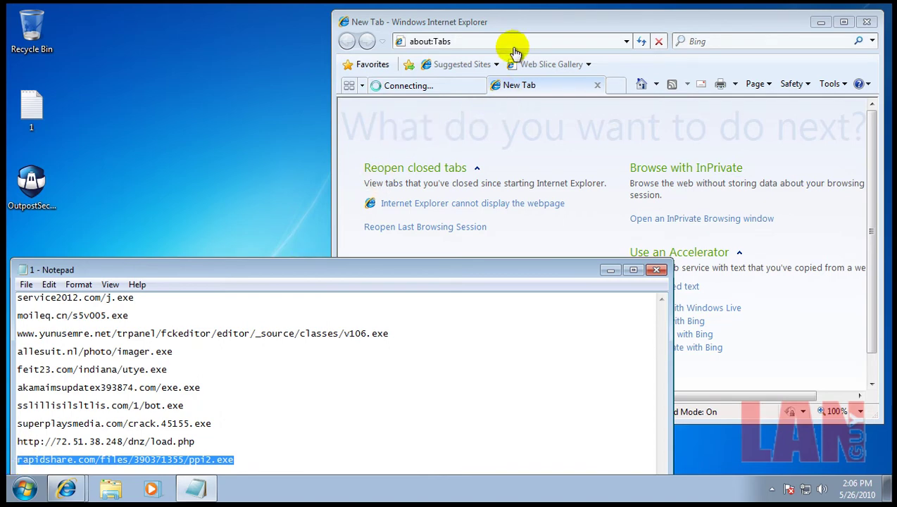
pyautogui.click(516, 48)
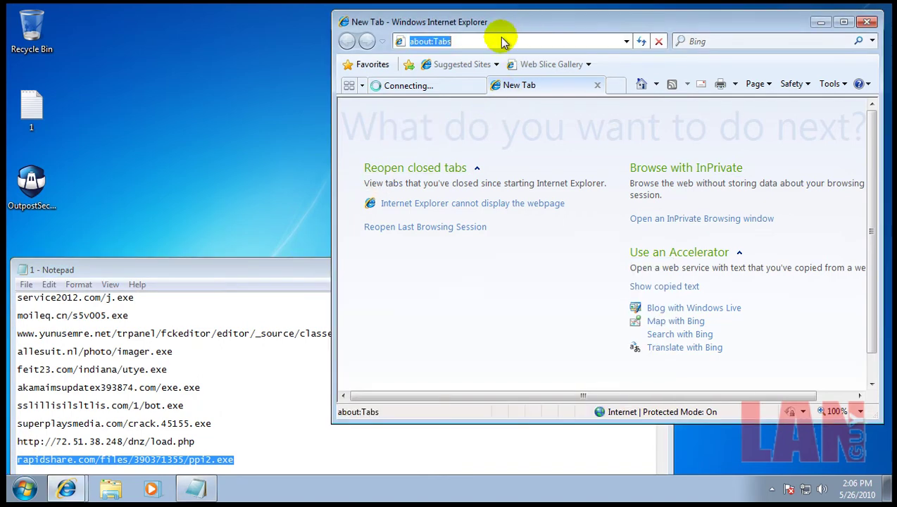
pyautogui.hotkey('ctrl', 'v')
pyautogui.press('Return')
pyautogui.click(435, 86)
pyautogui.click(478, 85)
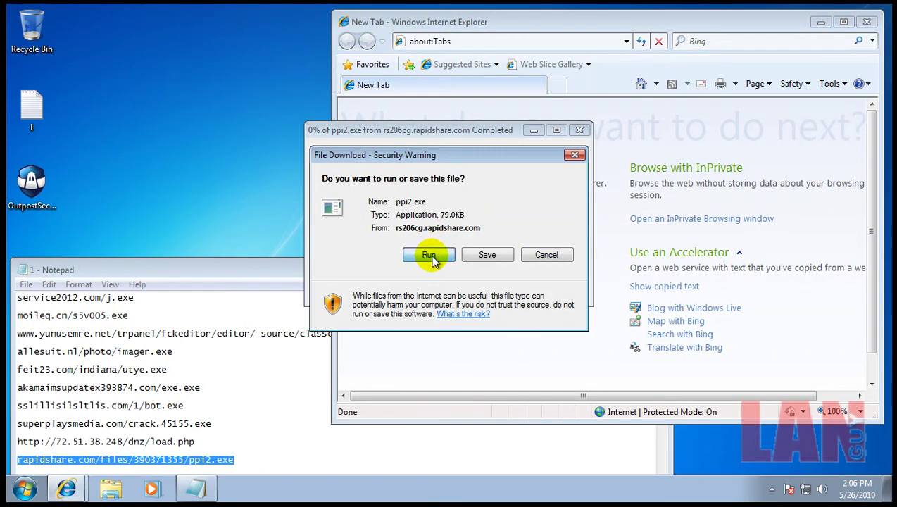
pyautogui.click(431, 256)
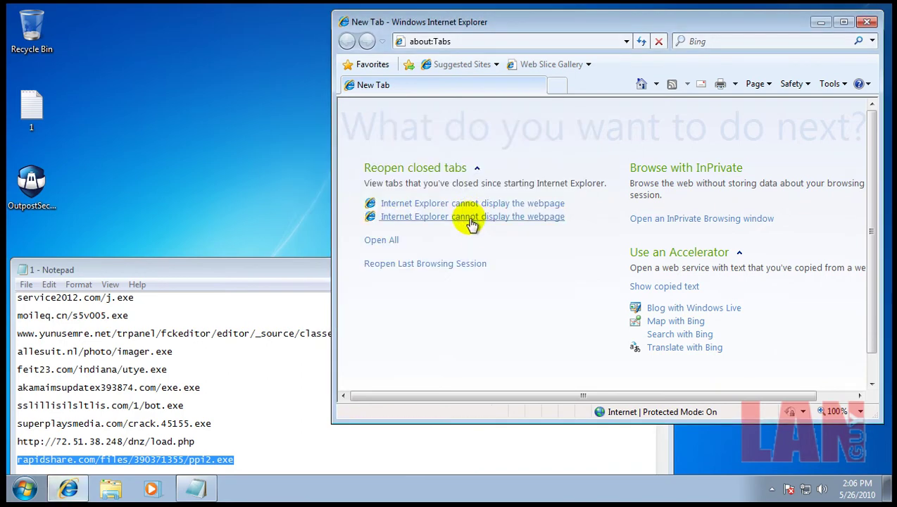
# Close the text file of addresses and shift the browser window toward the middle of the desktop
pyautogui.click(310, 263)
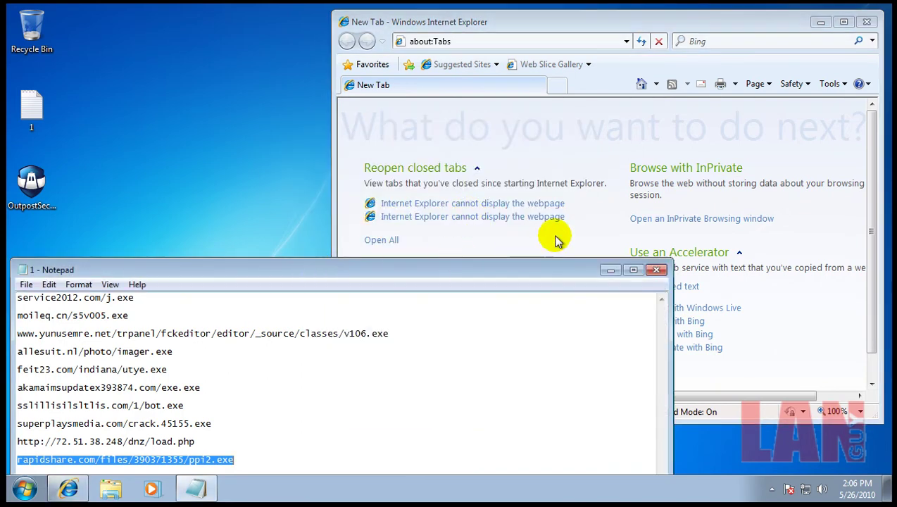
pyautogui.click(658, 271)
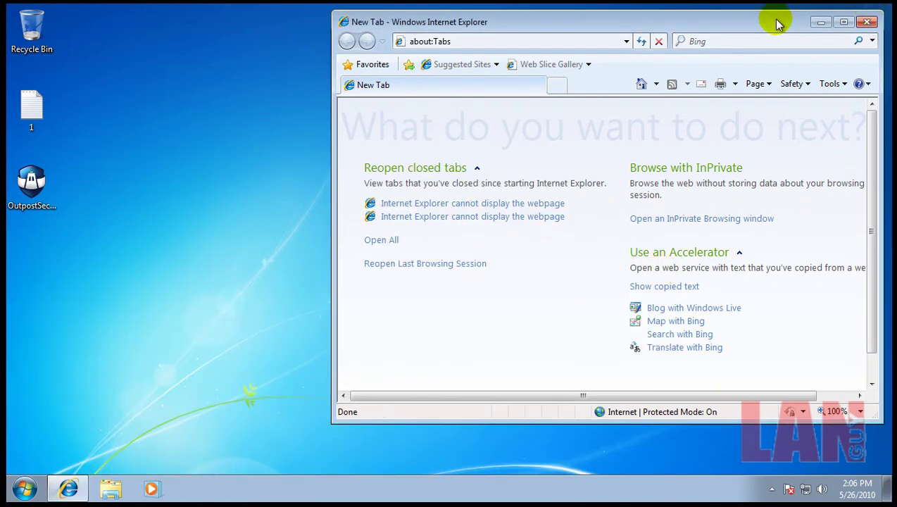
pyautogui.moveTo(778, 25); pyautogui.dragTo(671, 24)
# Open Windows Task Manager and show the processes from all users
pyautogui.rightClick(341, 486)
pyautogui.click(368, 241)
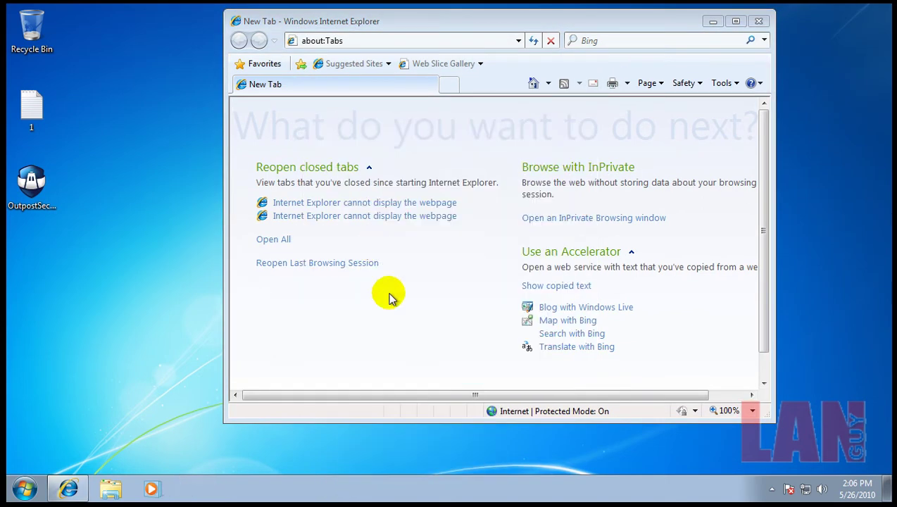
pyautogui.rightClick(350, 487)
pyautogui.click(401, 443)
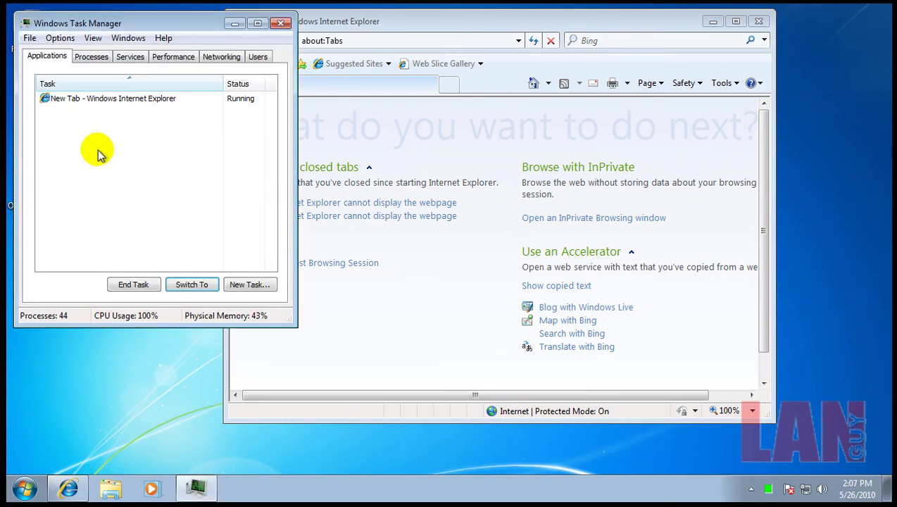
pyautogui.click(94, 59)
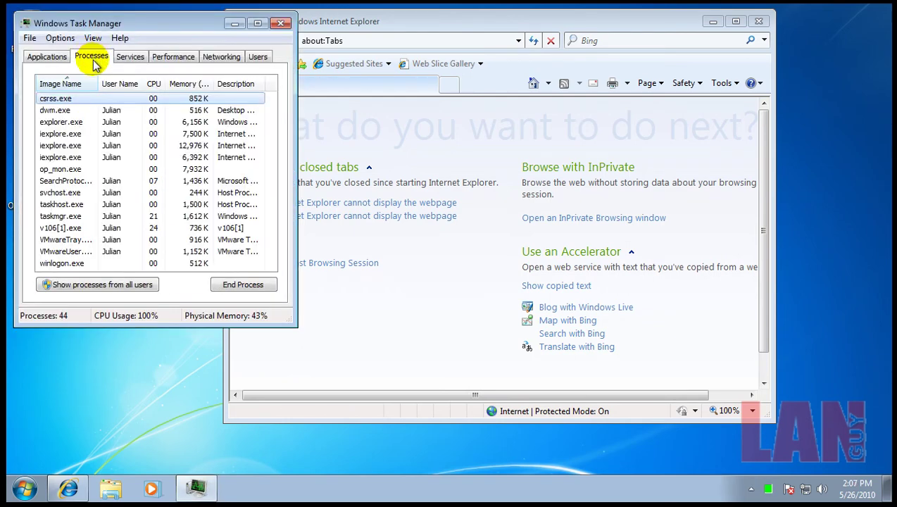
pyautogui.click(118, 227)
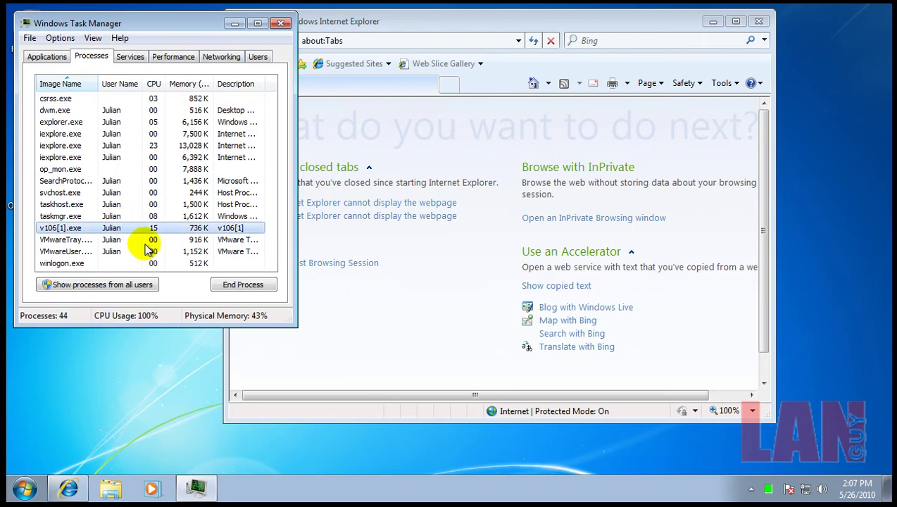
pyautogui.click(128, 290)
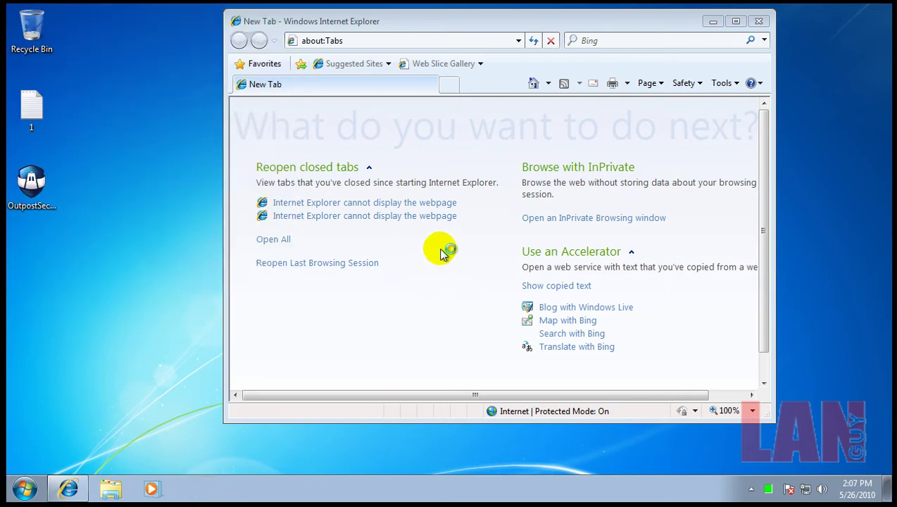
# Find the v106[1].exe process in Task Manager's full process list and end it
pyautogui.hotkey('ctrl', 'shift', 'Escape')
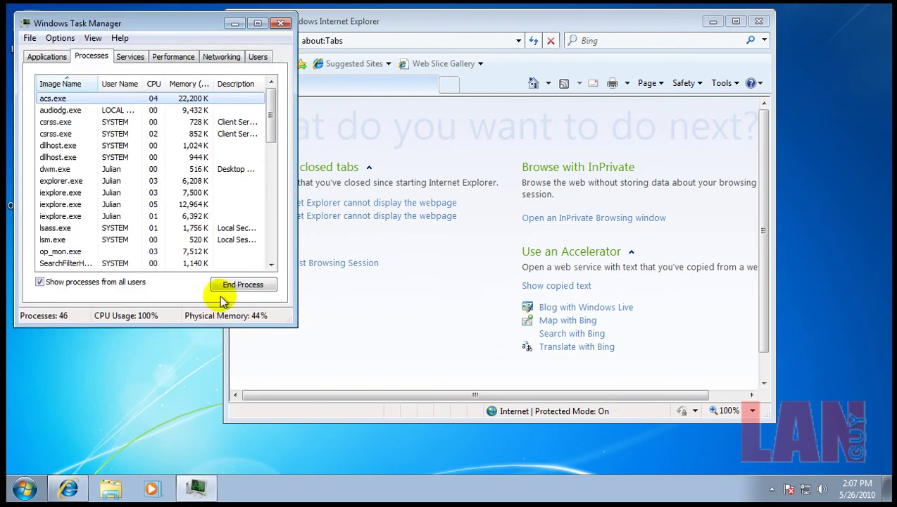
pyautogui.moveTo(272, 140); pyautogui.dragTo(266, 256)
pyautogui.click(123, 170)
pyautogui.click(241, 283)
pyautogui.click(459, 269)
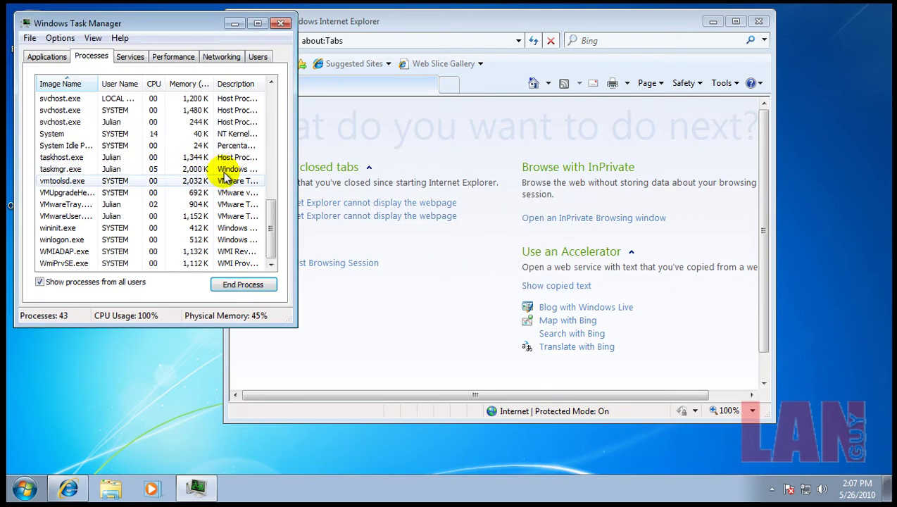
# Sort the running processes by memory use and select acs.exe
pyautogui.moveTo(274, 245); pyautogui.dragTo(272, 80)
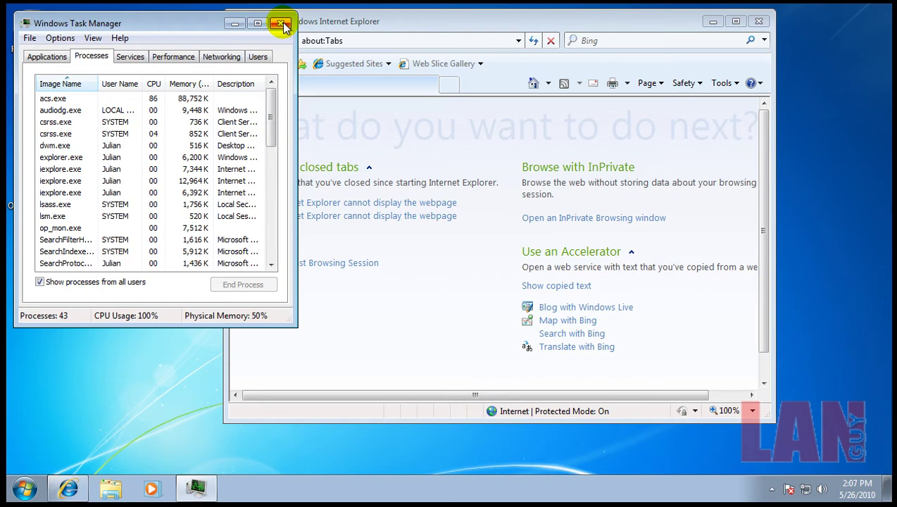
pyautogui.click(186, 84)
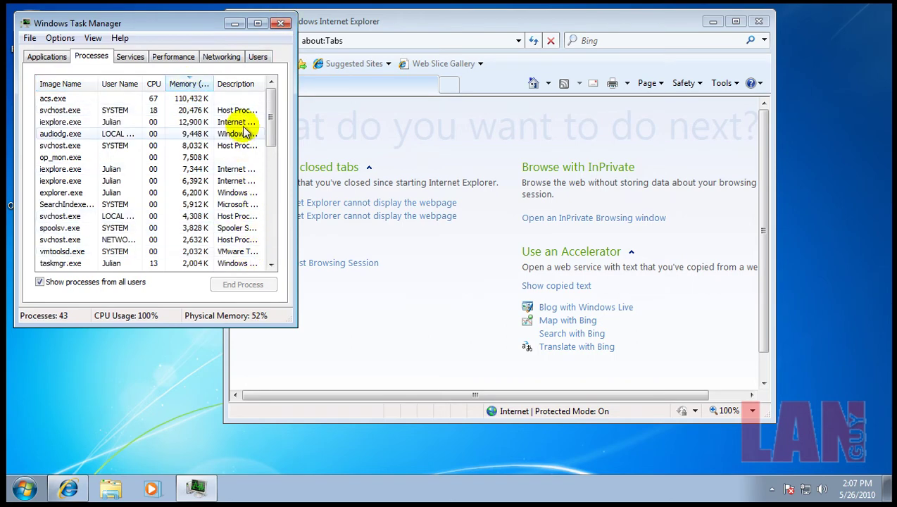
pyautogui.click(152, 99)
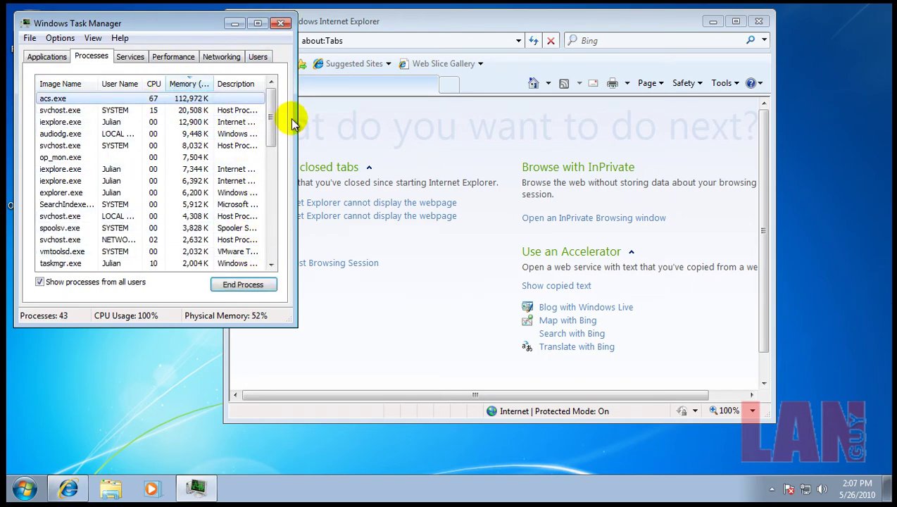
# Widen Task Manager and its Description column, sort the processes by description, inspect the list including op_mon.exe, and close Task Manager
pyautogui.moveTo(297, 120); pyautogui.dragTo(459, 124)
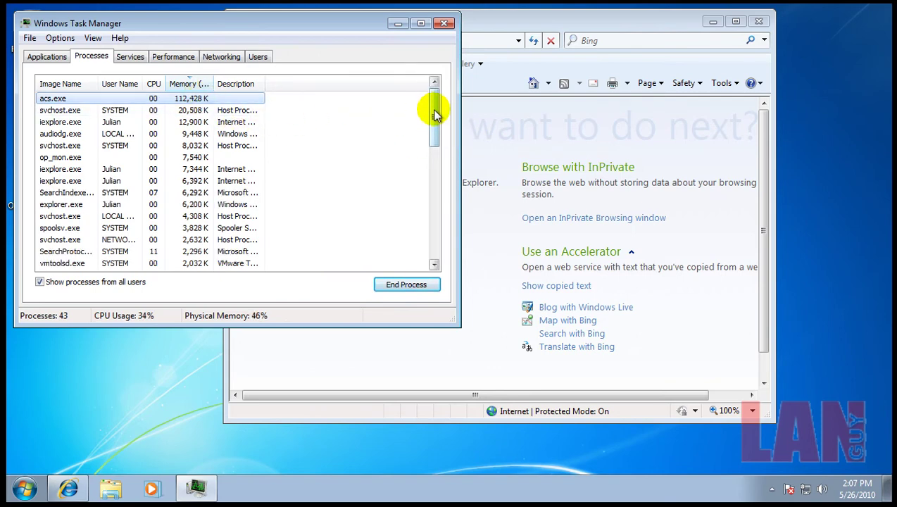
pyautogui.moveTo(435, 114); pyautogui.dragTo(437, 121)
pyautogui.click(232, 84)
pyautogui.moveTo(266, 84); pyautogui.dragTo(363, 93)
pyautogui.moveTo(437, 115); pyautogui.dragTo(437, 102)
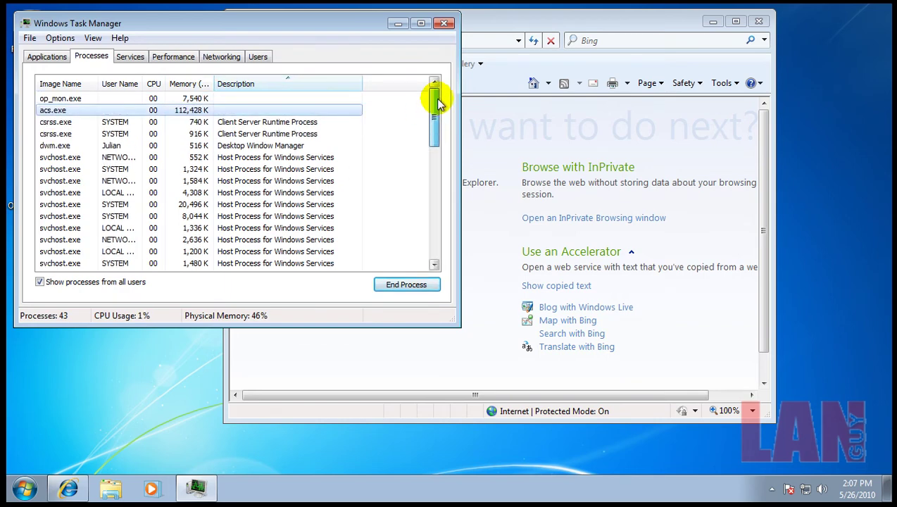
pyautogui.click(271, 99)
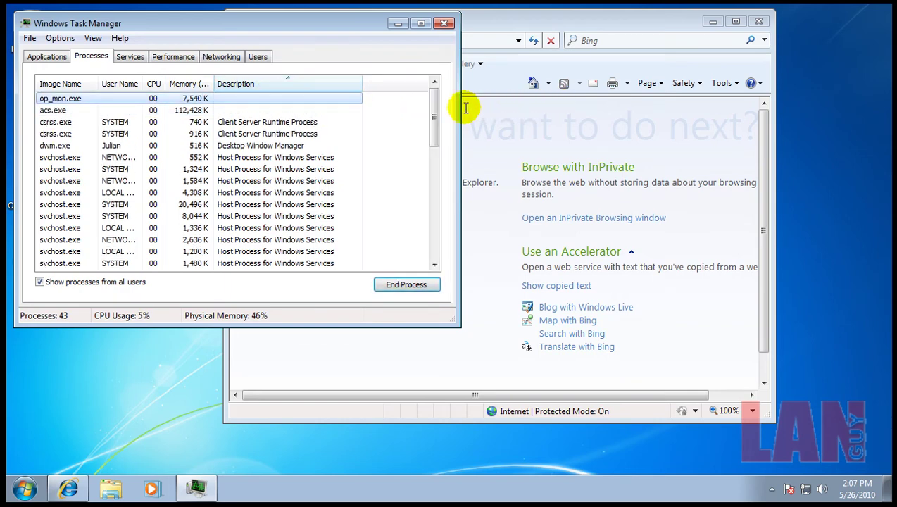
pyautogui.moveTo(434, 119); pyautogui.dragTo(448, 54)
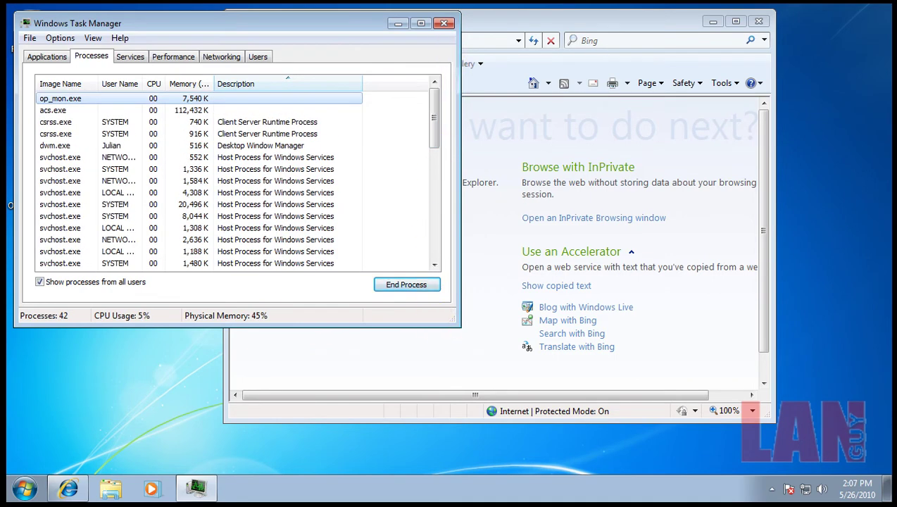
pyautogui.click(441, 26)
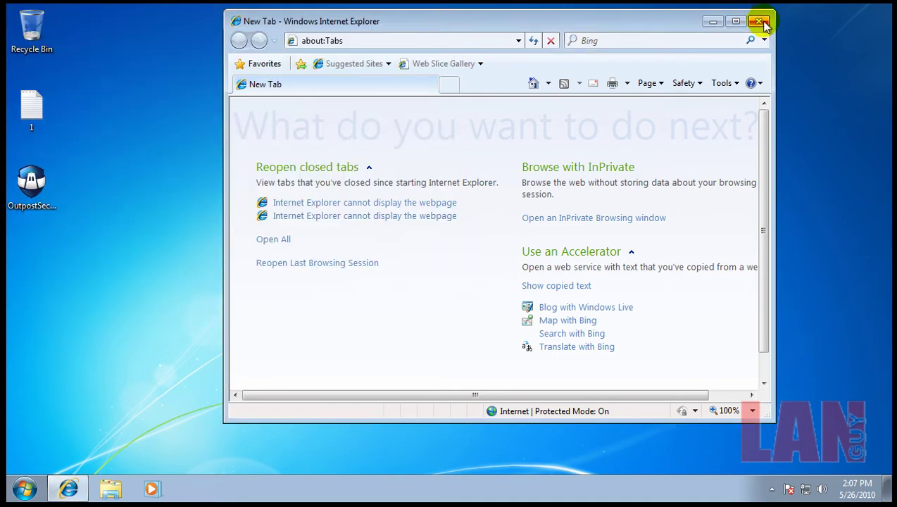
# Close Internet Explorer and bring up Outpost Security Suite Pro from the hidden notification items
pyautogui.click(764, 23)
pyautogui.click(772, 489)
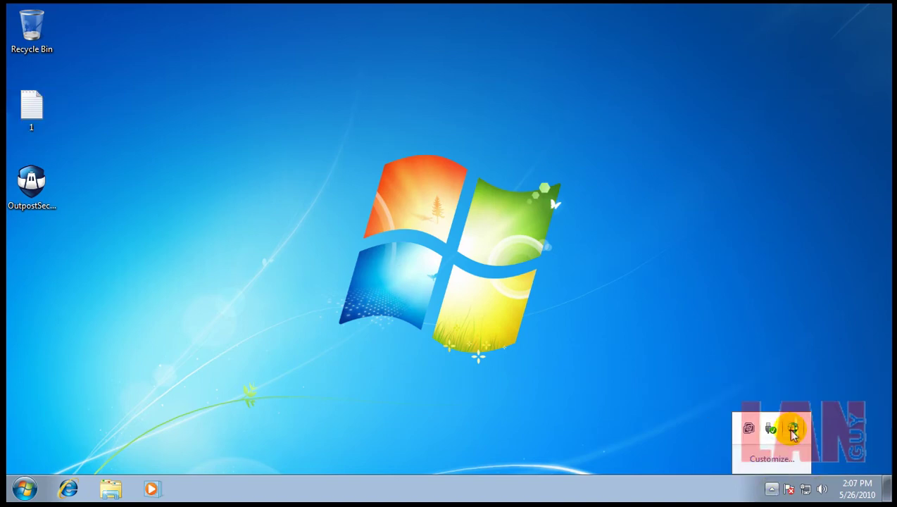
pyautogui.rightClick(793, 430)
pyautogui.click(786, 282)
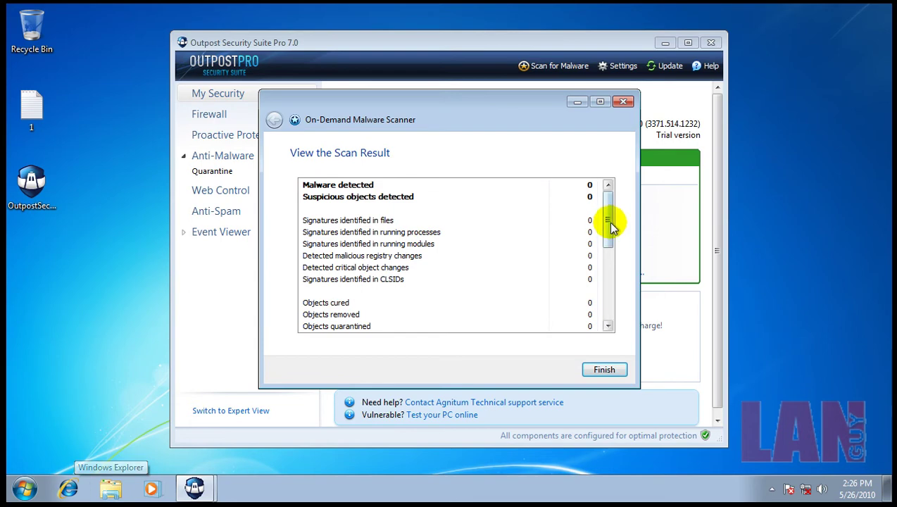
# Review the on-demand malware scan result, finish the scanner and close Outpost Security Suite Pro
pyautogui.moveTo(610, 224); pyautogui.dragTo(633, 166)
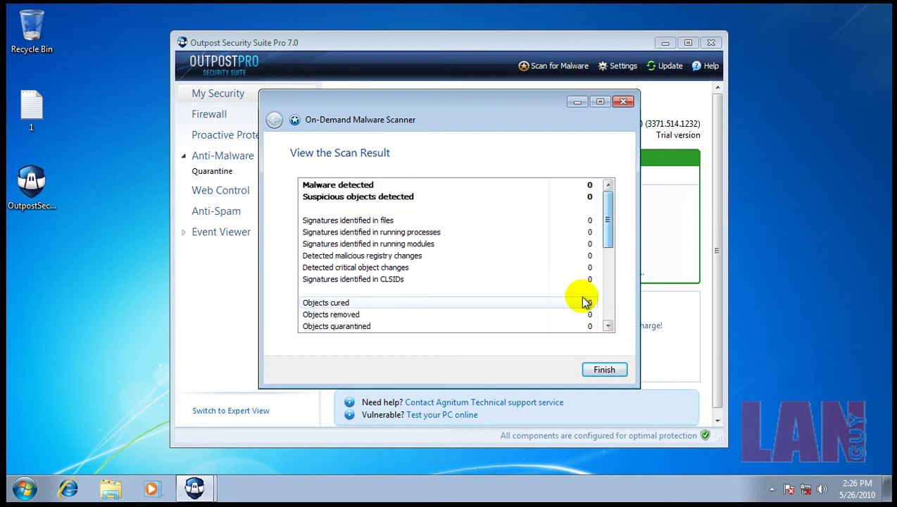
pyautogui.click(604, 370)
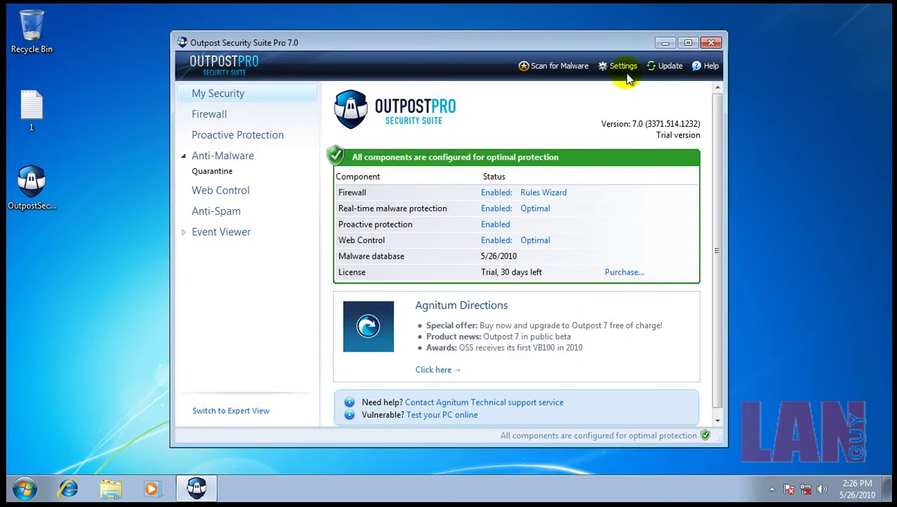
pyautogui.click(712, 43)
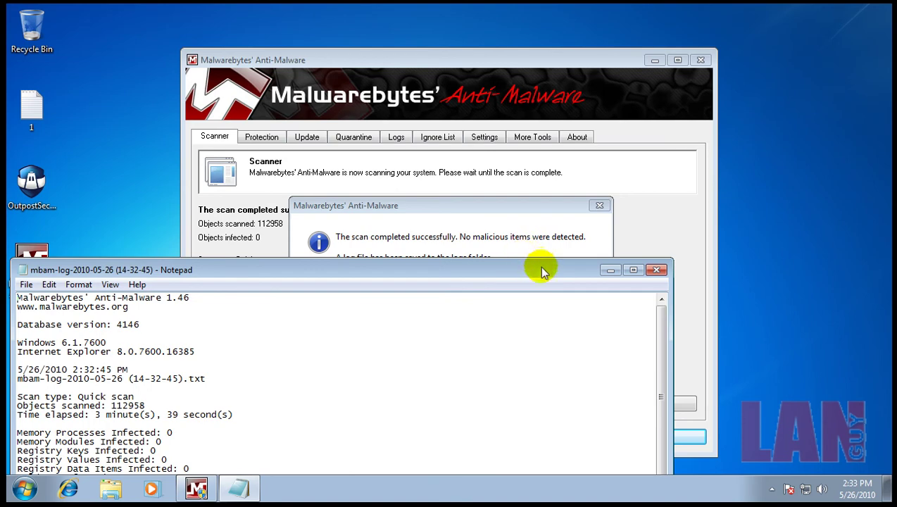
# Close the Malwarebytes scan log, dismiss the scan completion message and exit Malwarebytes' Anti-Malware
pyautogui.click(657, 274)
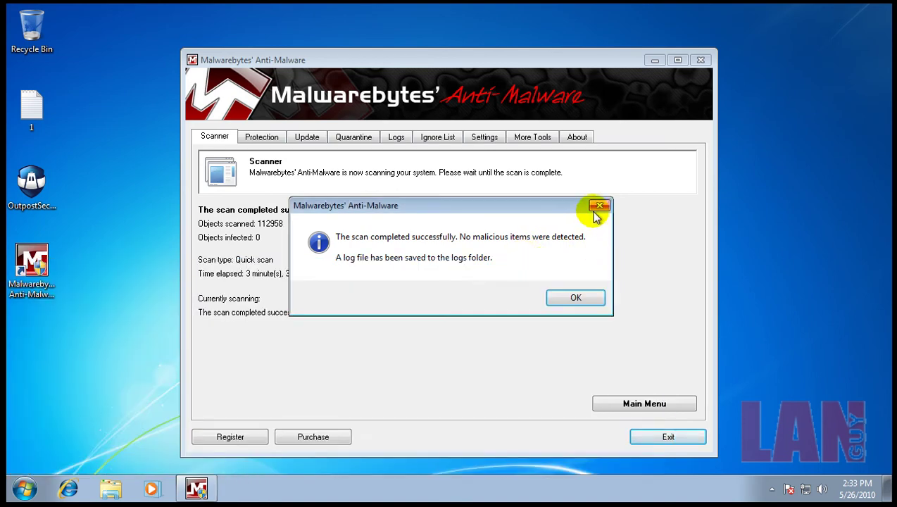
pyautogui.click(589, 302)
pyautogui.click(673, 437)
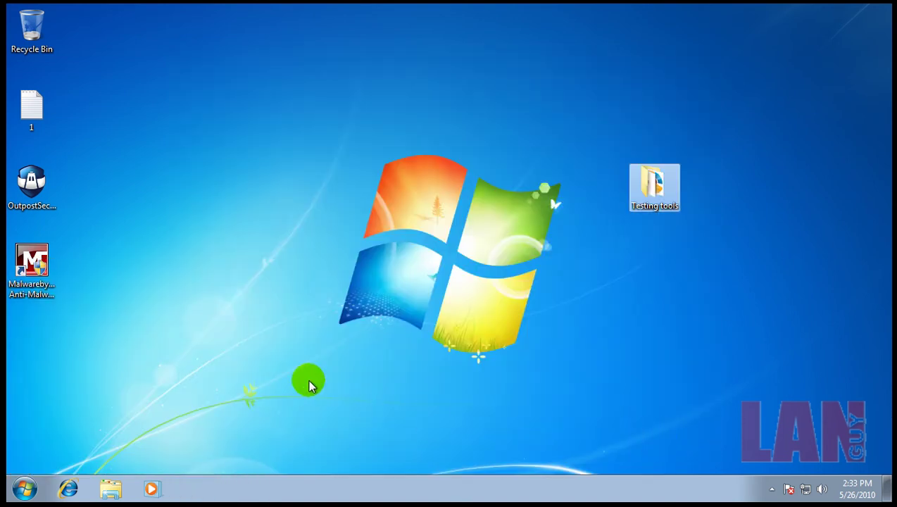
# Run HitmanPro35 from the Testing tools folder on the desktop, allow it to make changes, and close the folder
pyautogui.doubleClick(660, 185)
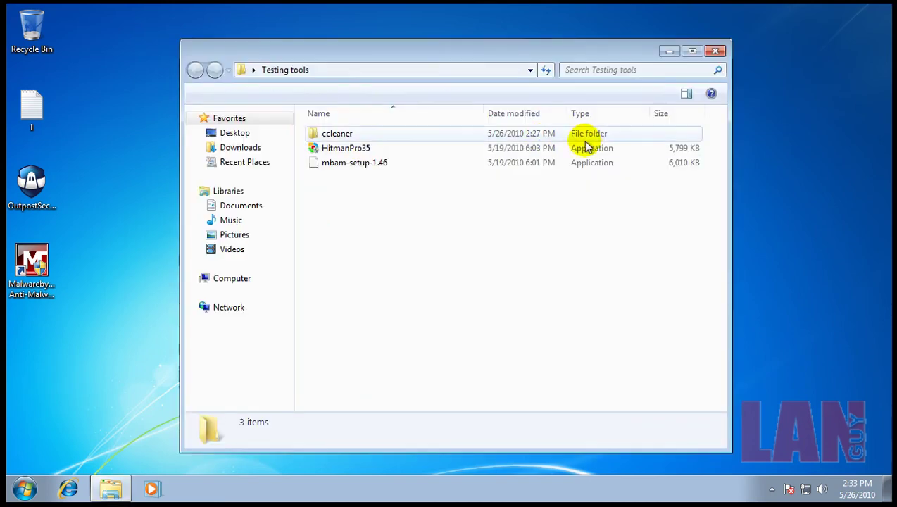
pyautogui.click(366, 149)
pyautogui.doubleClick(365, 149)
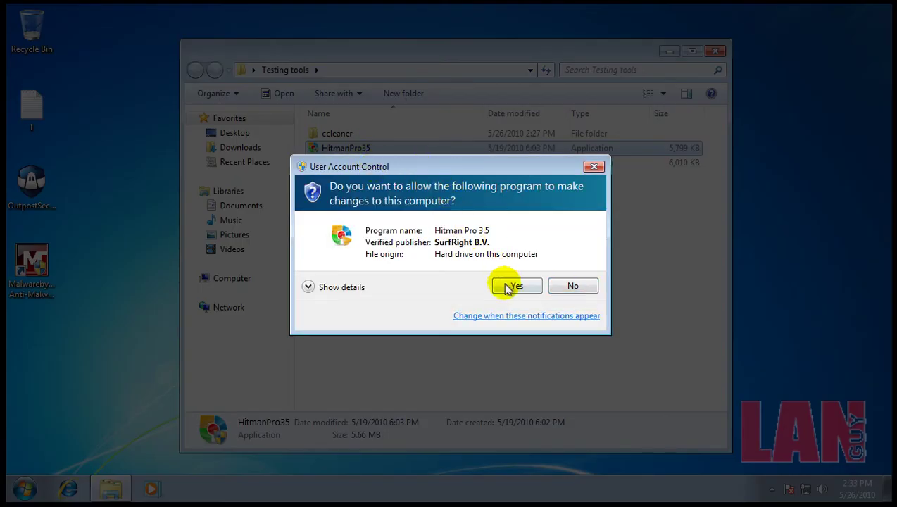
pyautogui.click(505, 284)
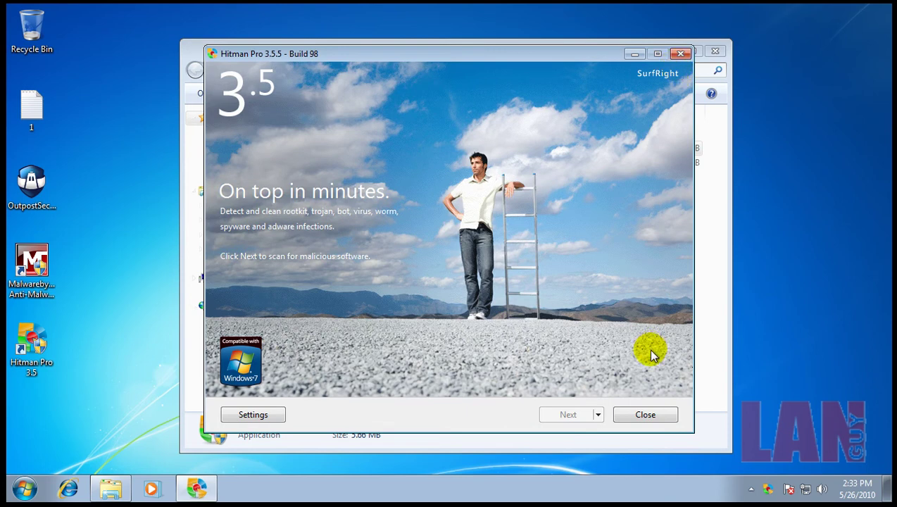
pyautogui.click(716, 50)
# Accept the Hitman Pro license agreement and start the scan for malicious software
pyautogui.click(568, 415)
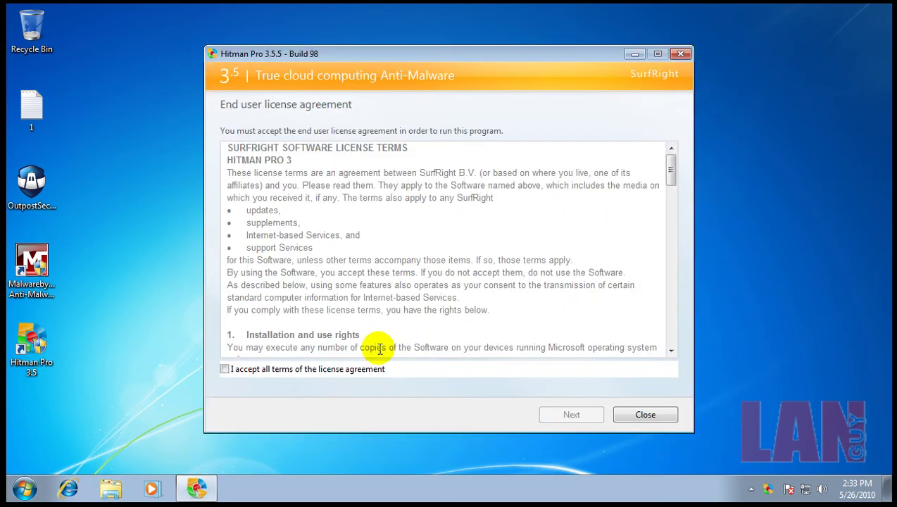
pyautogui.click(370, 367)
pyautogui.click(567, 416)
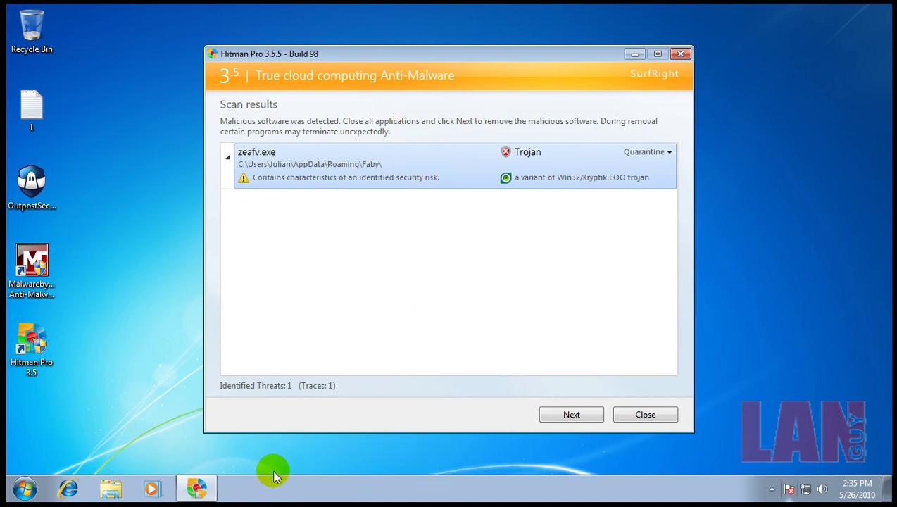
# Bring up the Outpost Security Suite Pro window again and close Hitman Pro without removing anything
pyautogui.click(771, 488)
pyautogui.rightClick(793, 412)
pyautogui.click(794, 240)
pyautogui.click(680, 53)
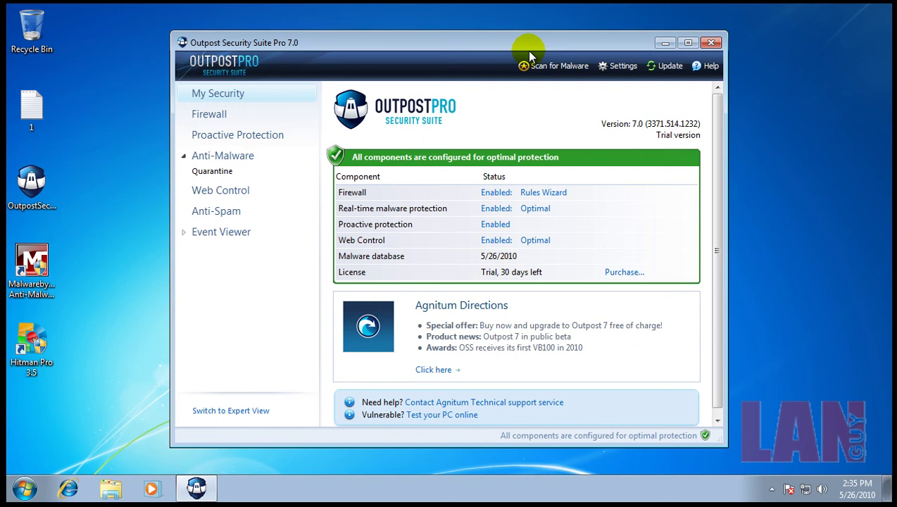
# Open Windows Task Manager to check the running processes, then close it
pyautogui.rightClick(440, 484)
pyautogui.click(473, 442)
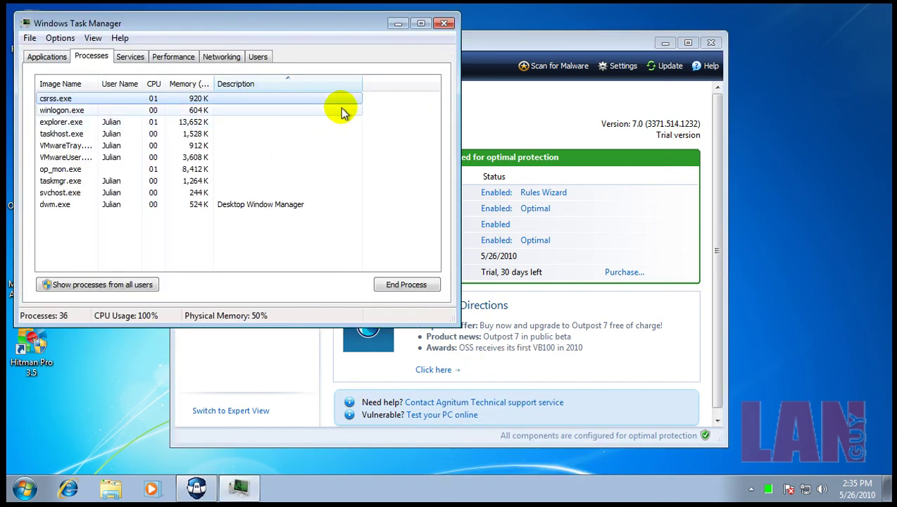
pyautogui.click(443, 24)
# Look through Outpost's Firewall, Proactive Protection, Anti-Malware, Anti-Spam and Web Control pages, return to My Security and close the suite
pyautogui.moveTo(446, 32); pyautogui.dragTo(550, 38)
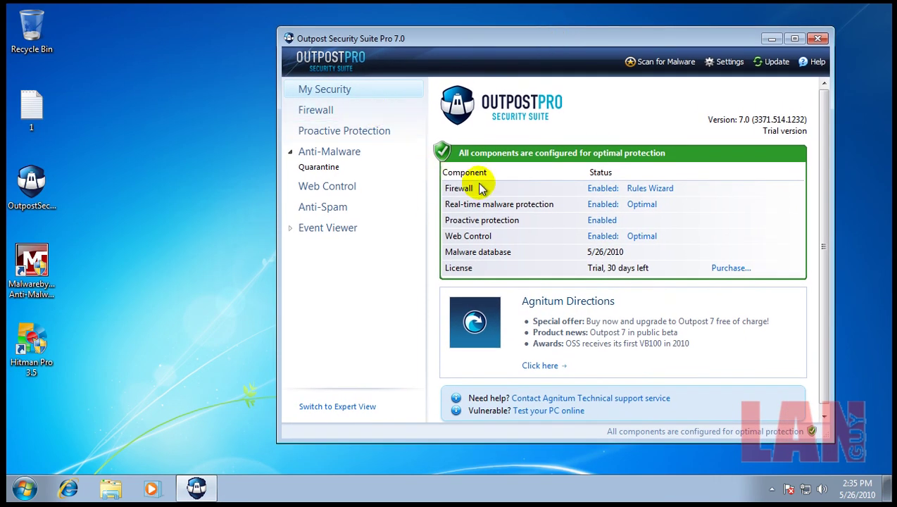
pyautogui.click(332, 116)
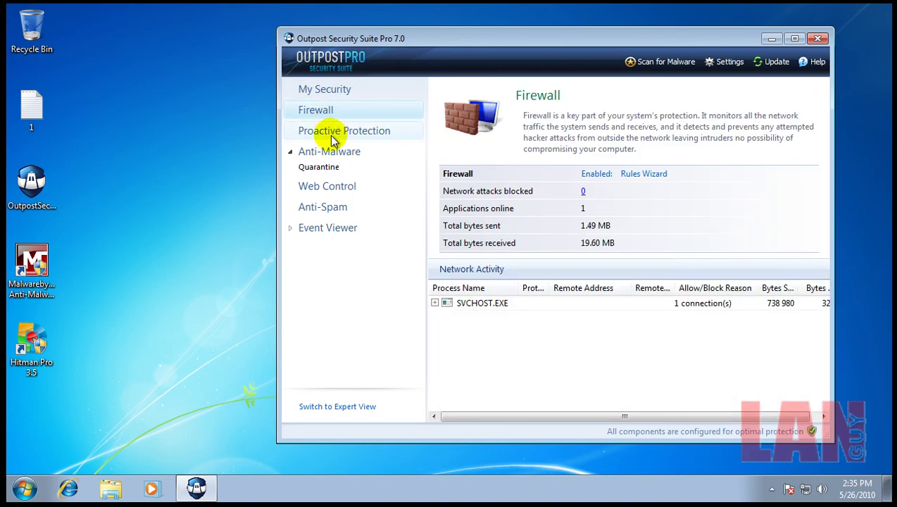
pyautogui.click(332, 134)
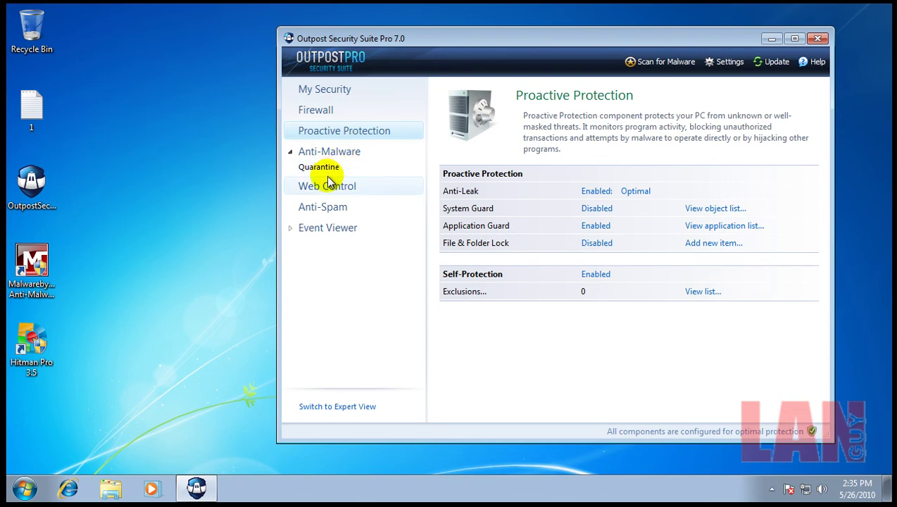
pyautogui.click(332, 155)
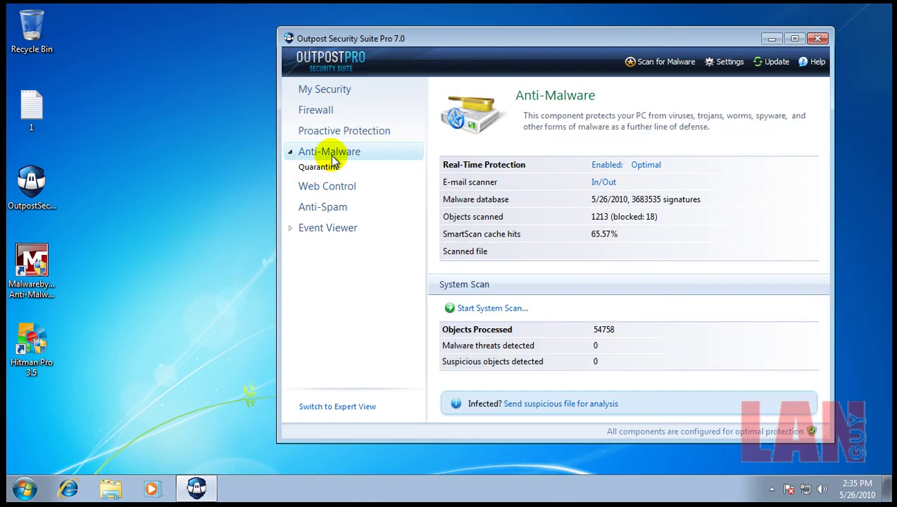
pyautogui.click(331, 205)
pyautogui.click(331, 185)
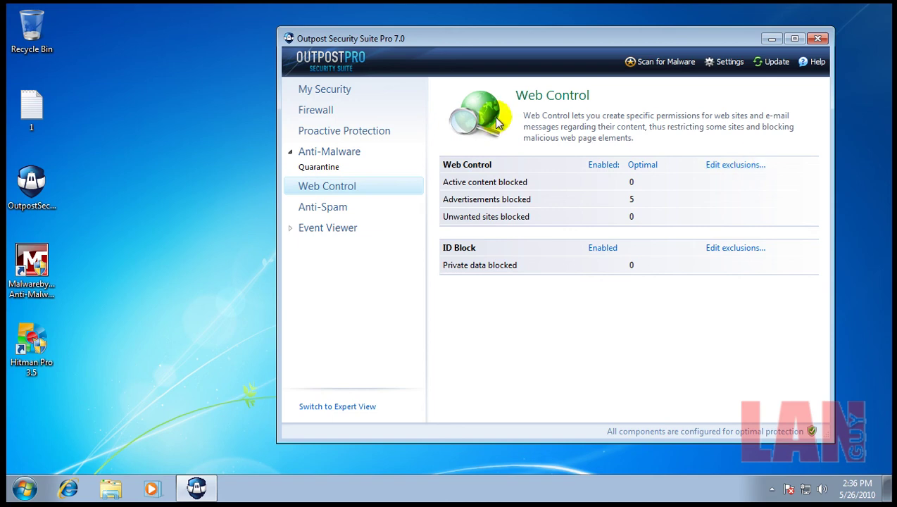
pyautogui.click(331, 90)
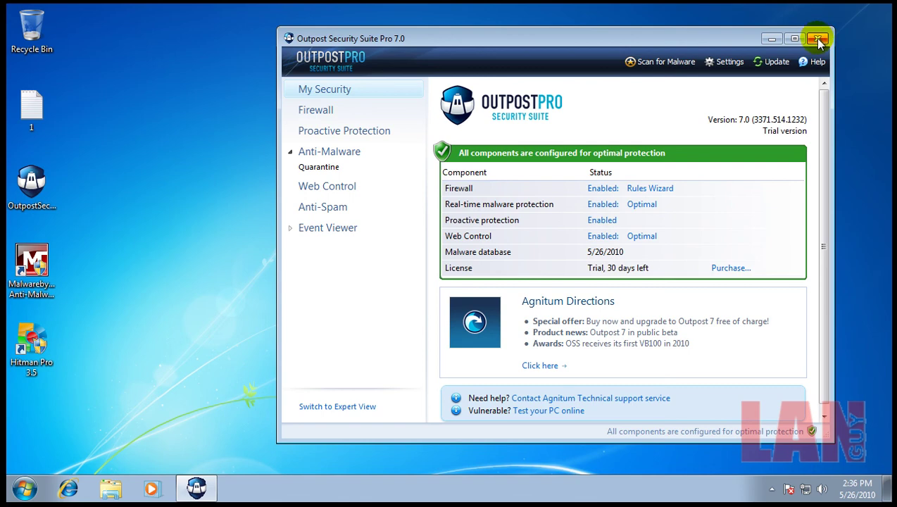
pyautogui.click(817, 38)
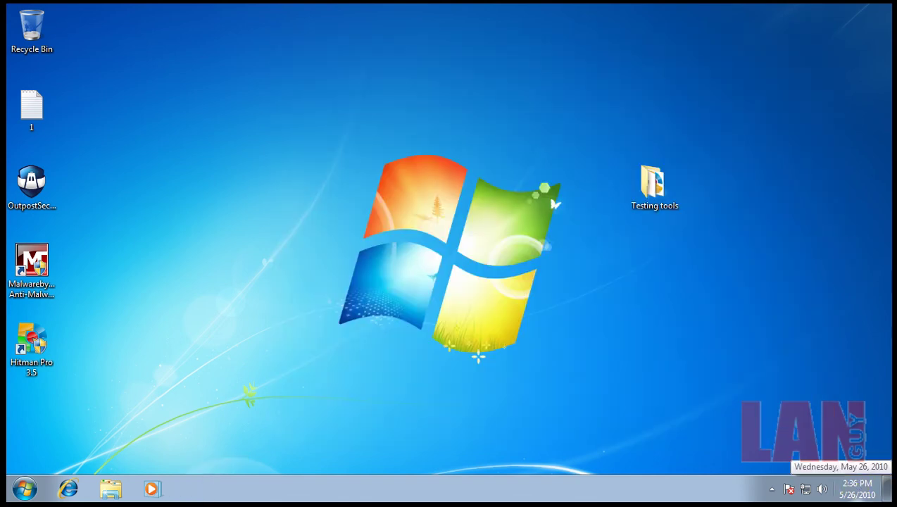